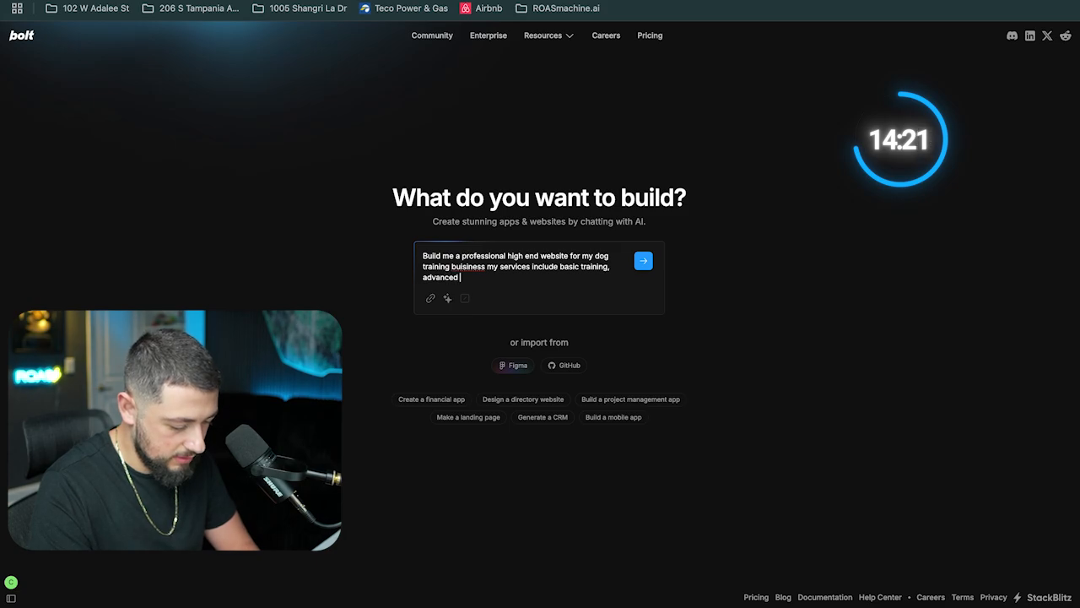
Write the build prompt for a high-end dog training website listing basic, advanced, puppy, K9 and board training, each with its own landing page
type("ining, puppy training, k")
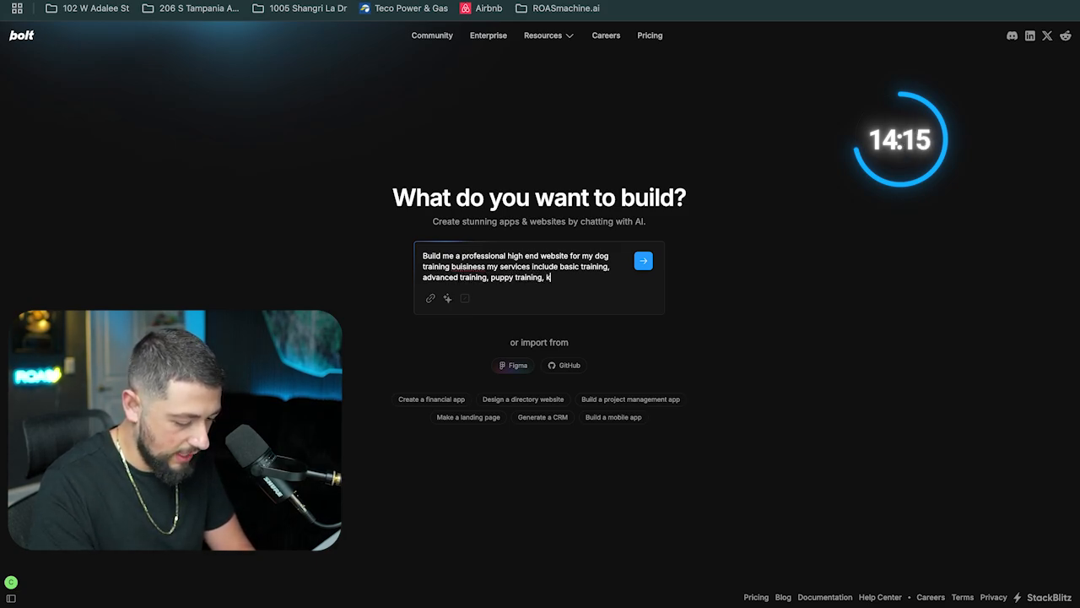
type("9 training, and board tr")
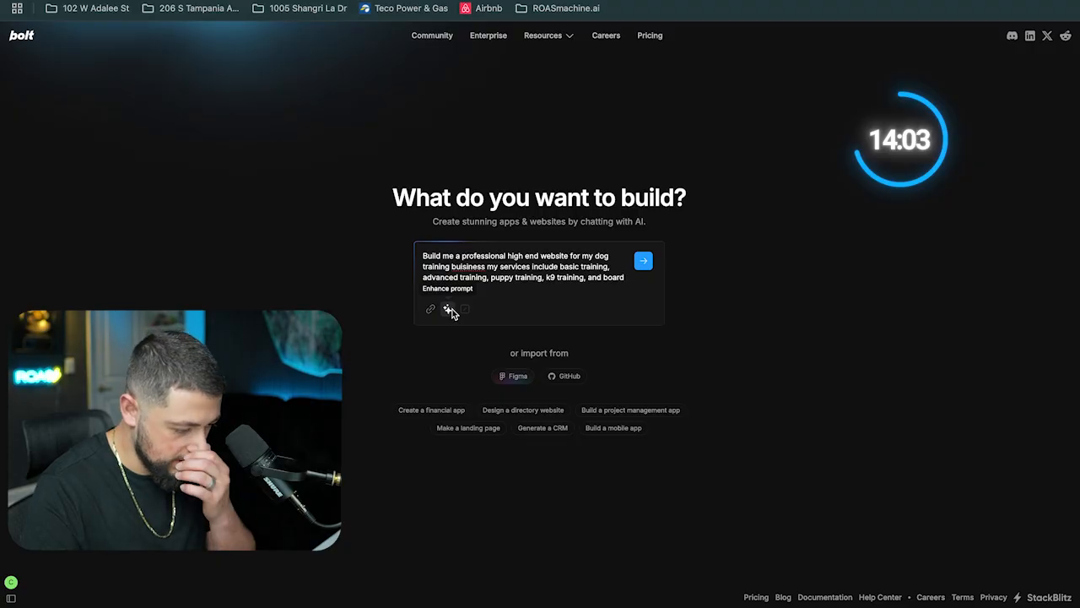
type("aining. make sure each of my ser")
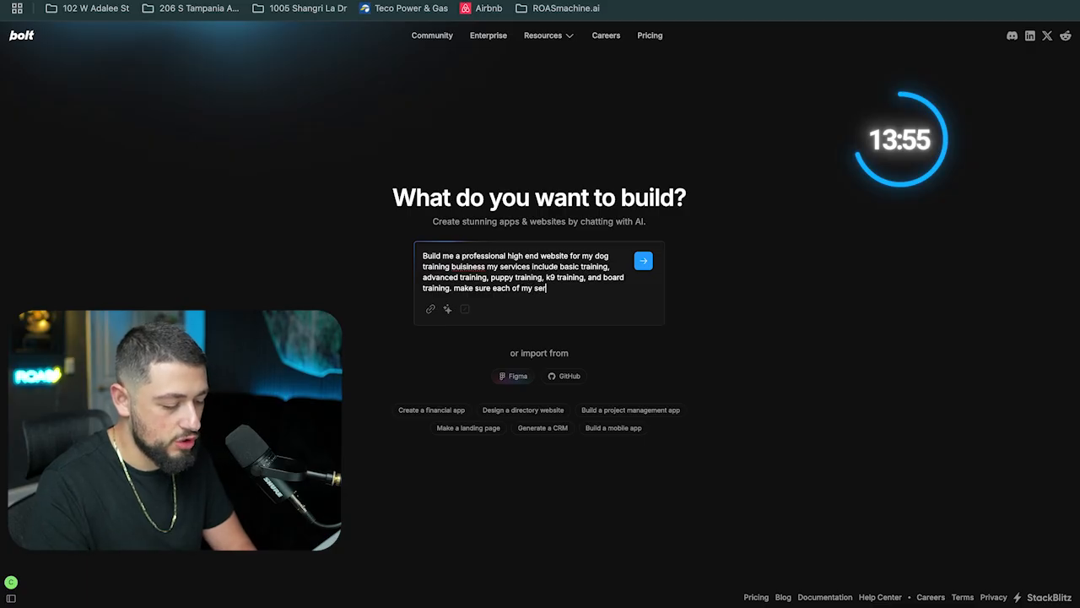
key("BackSpace")
key("BackSpace")
type("s it's own ")
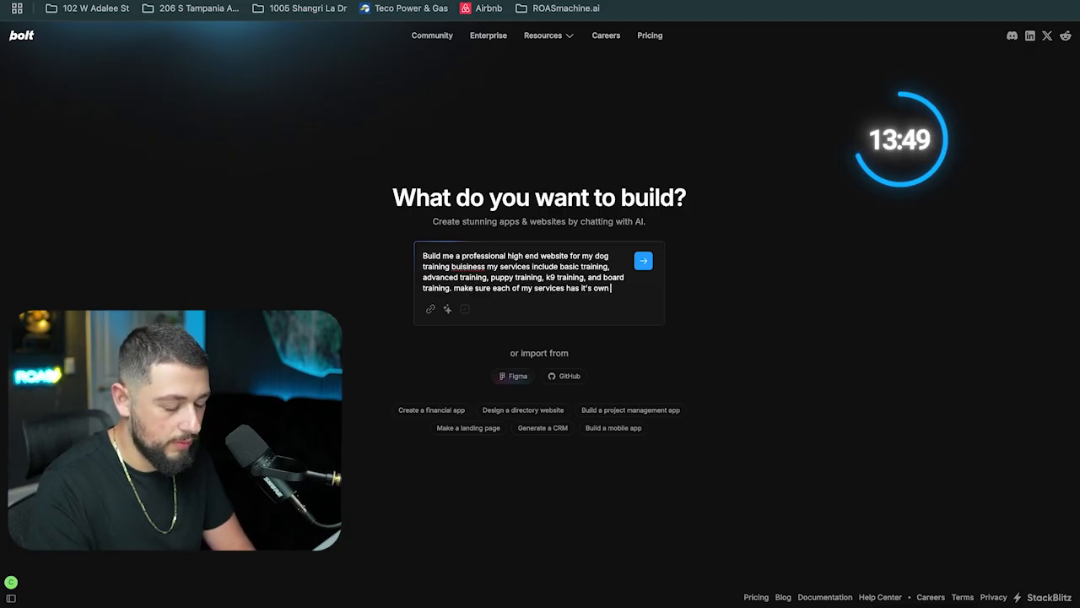
type("landing page. i")
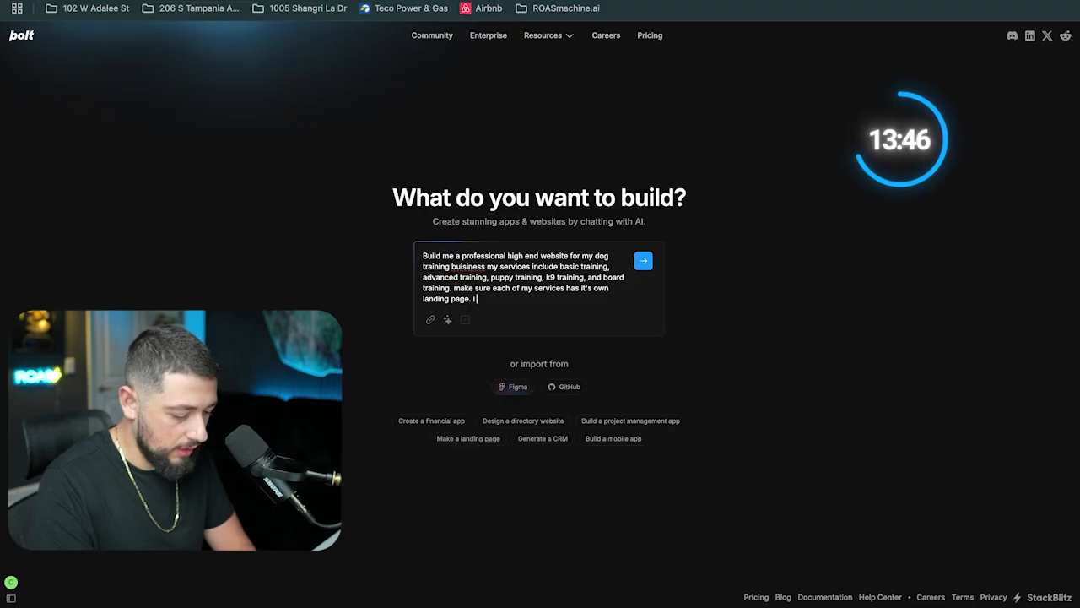
type(" also want a contact page")
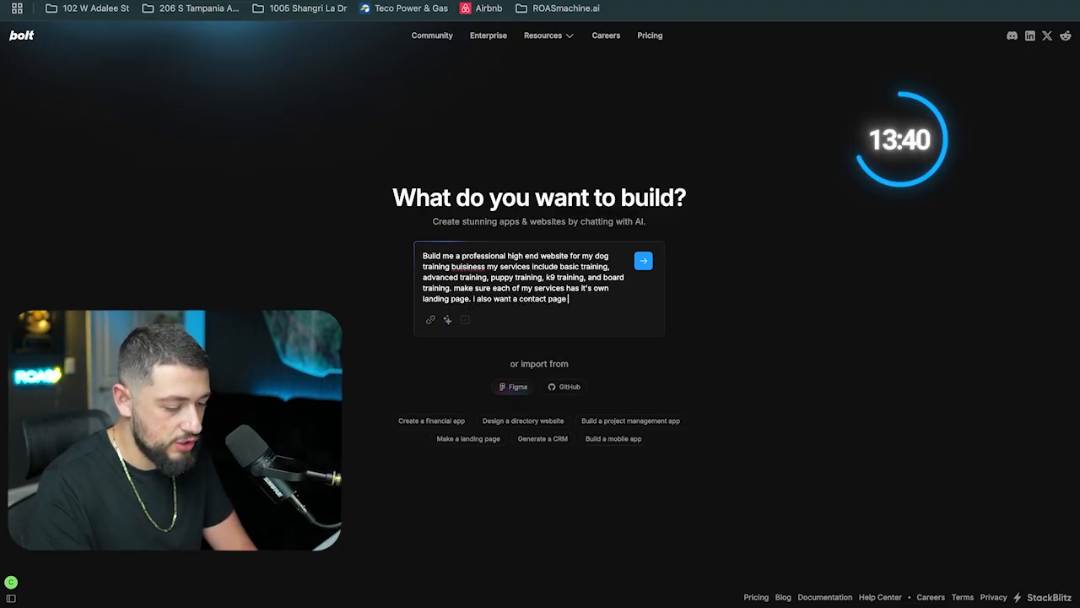
type(" that ask")
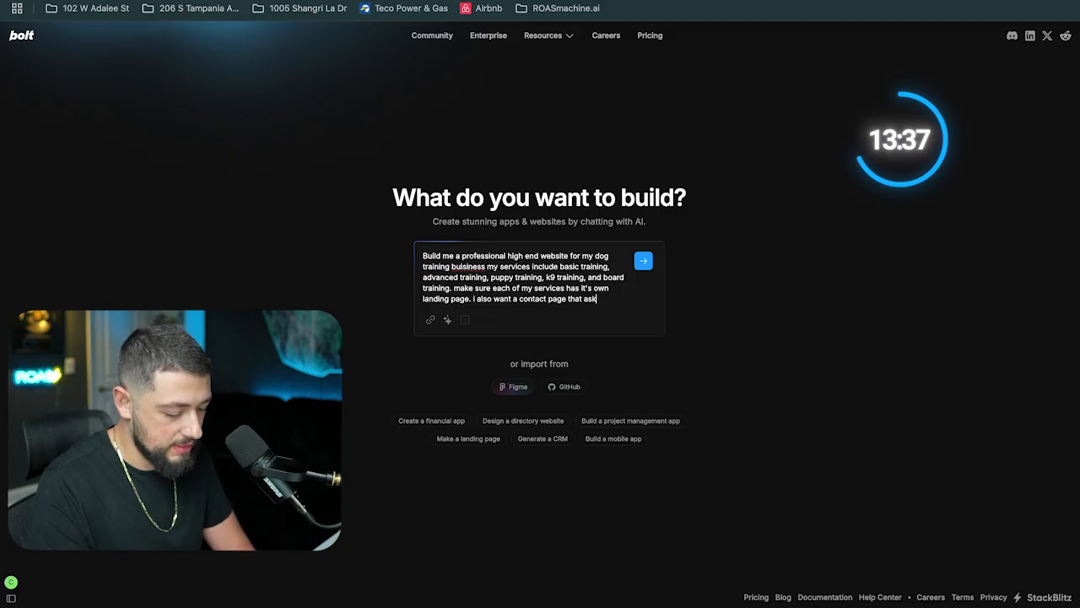
type("s some qual")
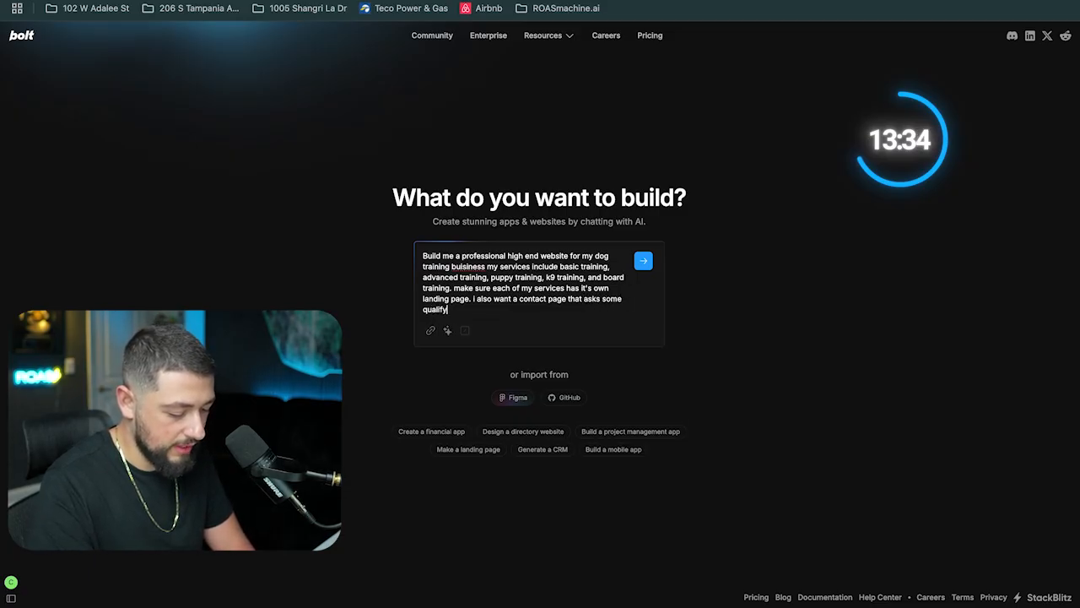
type("ifying question")
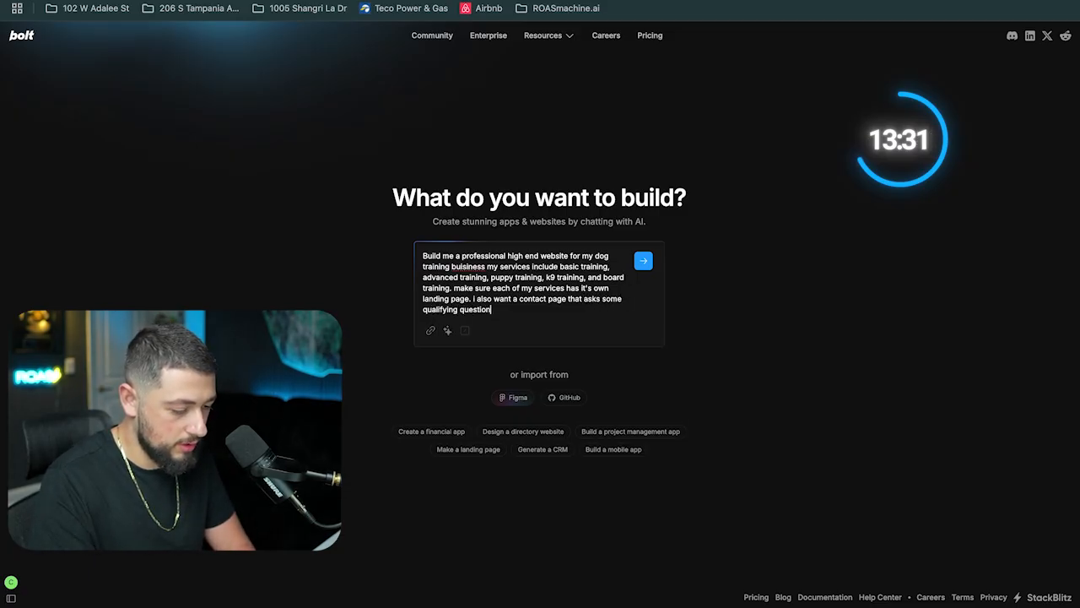
type(" about their dog so tha")
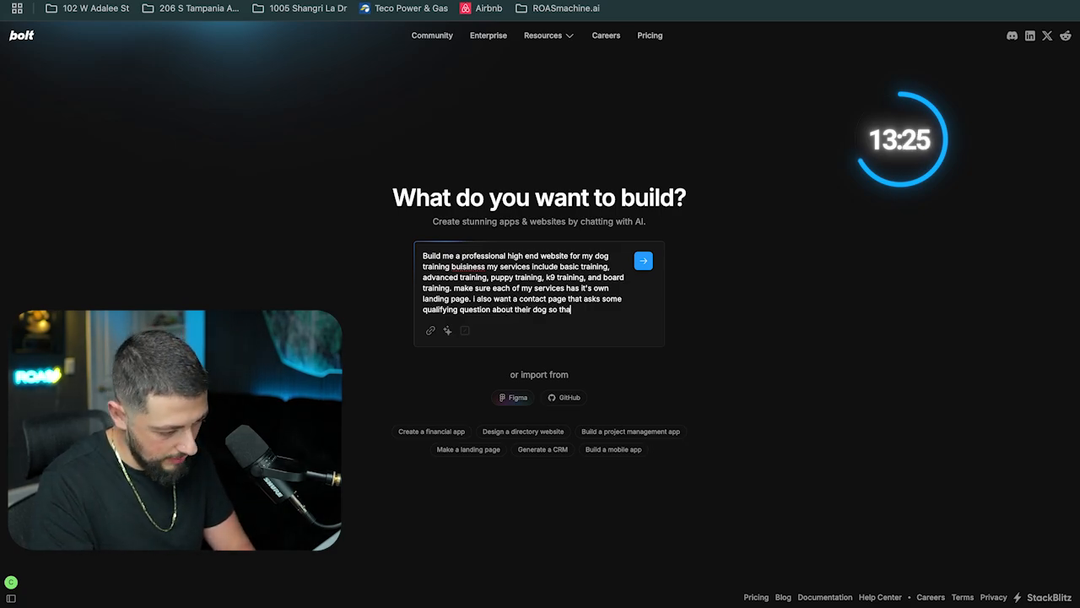
type("t i can set up a virtu")
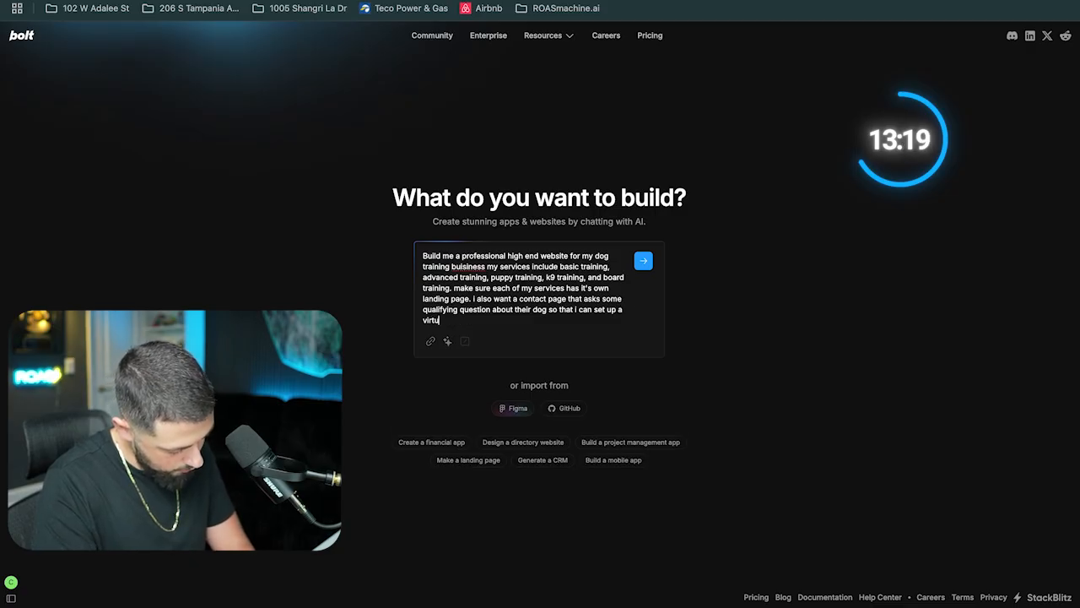
type("al meeting af")
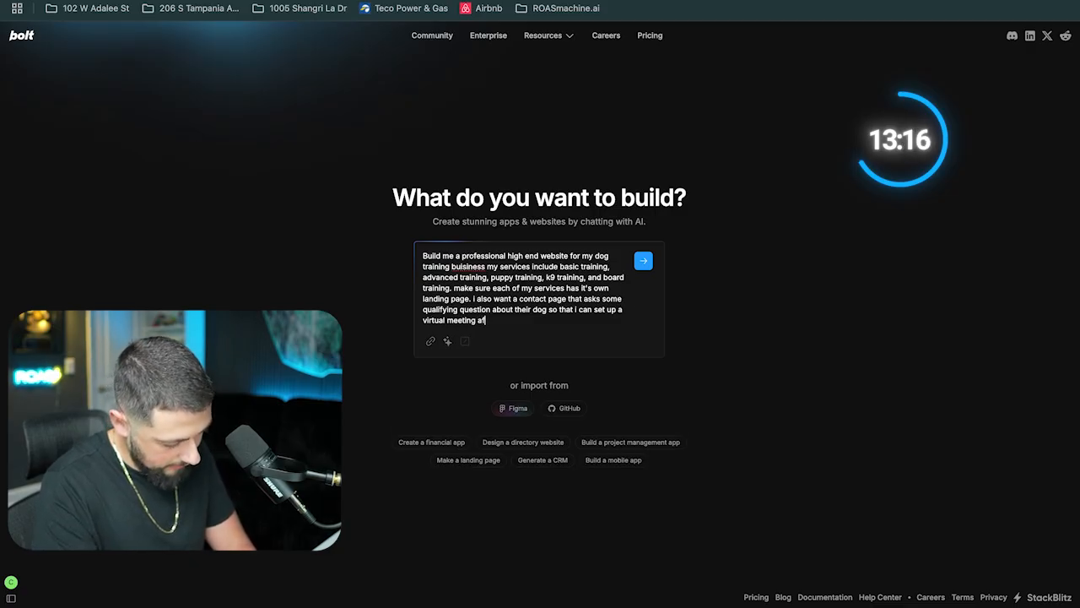
type("ter they fi;l")
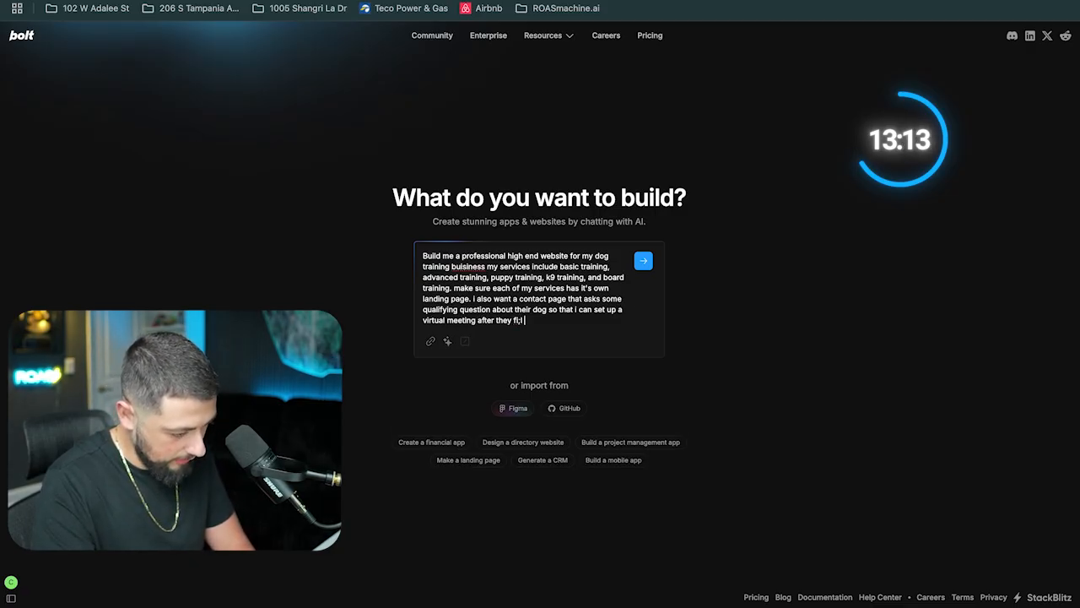
Extend the prompt with a contact page asking qualifying questions about the dog, plus a space for a Calendly iframe
key("BackSpace")
key("BackSpace")
type("ll out the")
type(" form. I am using calendly so")
type(" just keep a space for my ")
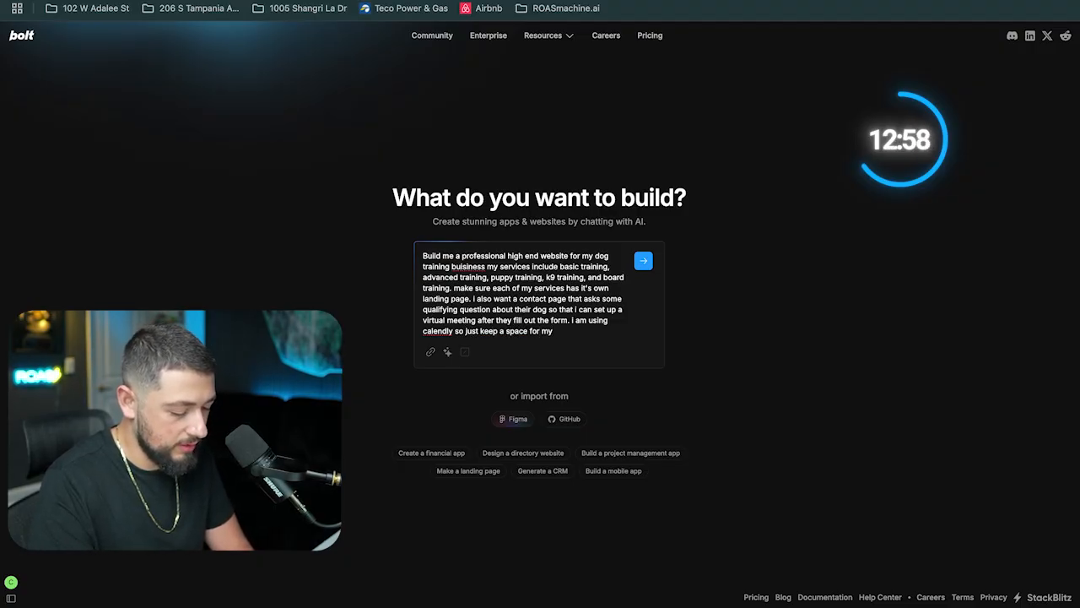
type("iframe")
Enhance the prompt and submit it to generate the website
left_click(448, 352)
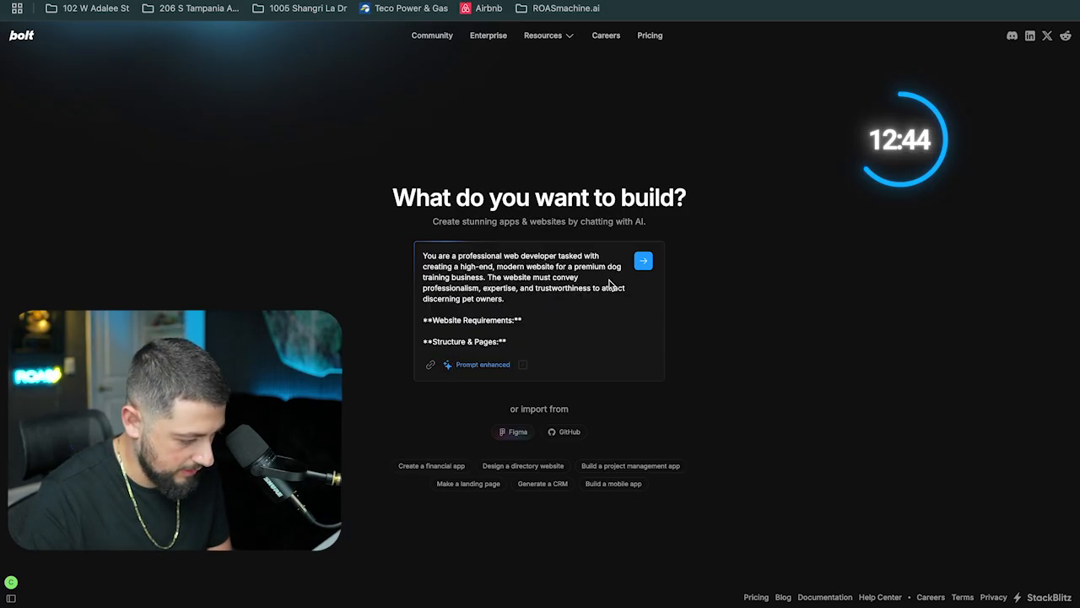
scroll(576, 311, "down", 15)
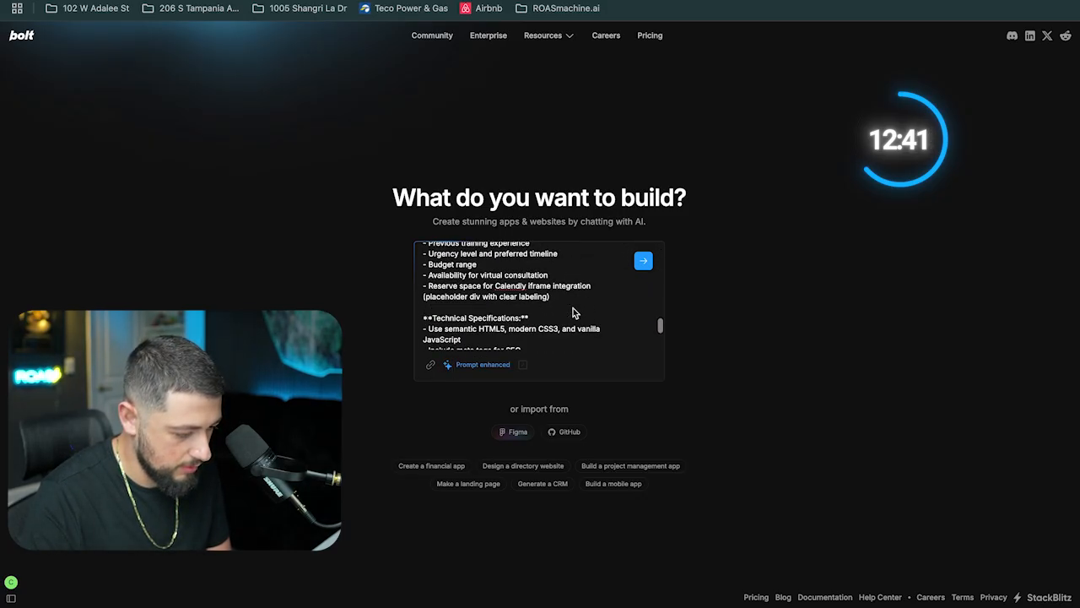
left_click(643, 264)
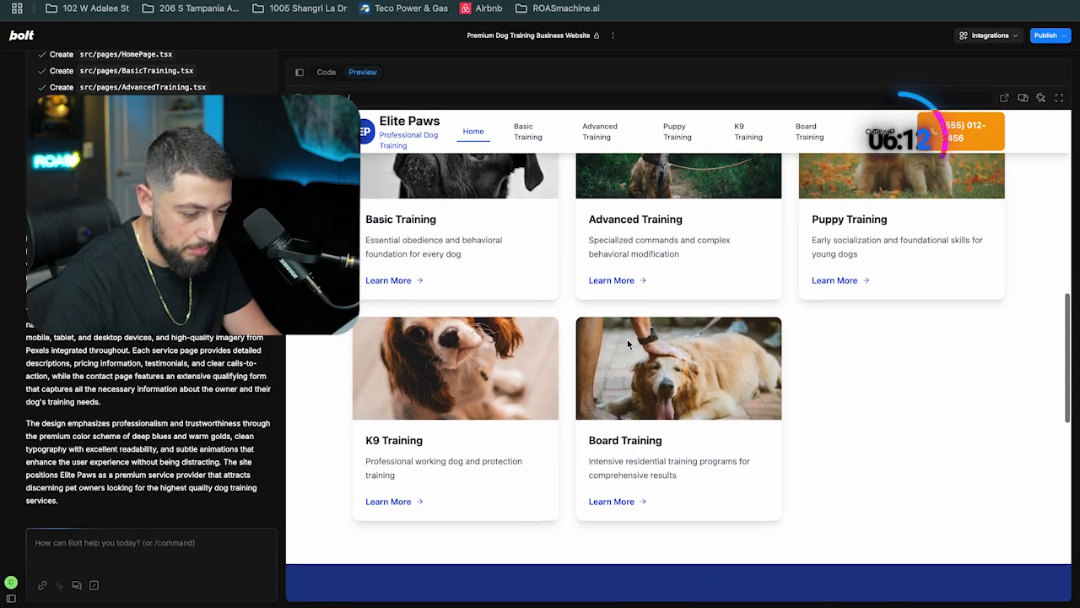
scroll(627, 339, "down", 5)
scroll(627, 340, "down", 5)
scroll(628, 345, "up", 15)
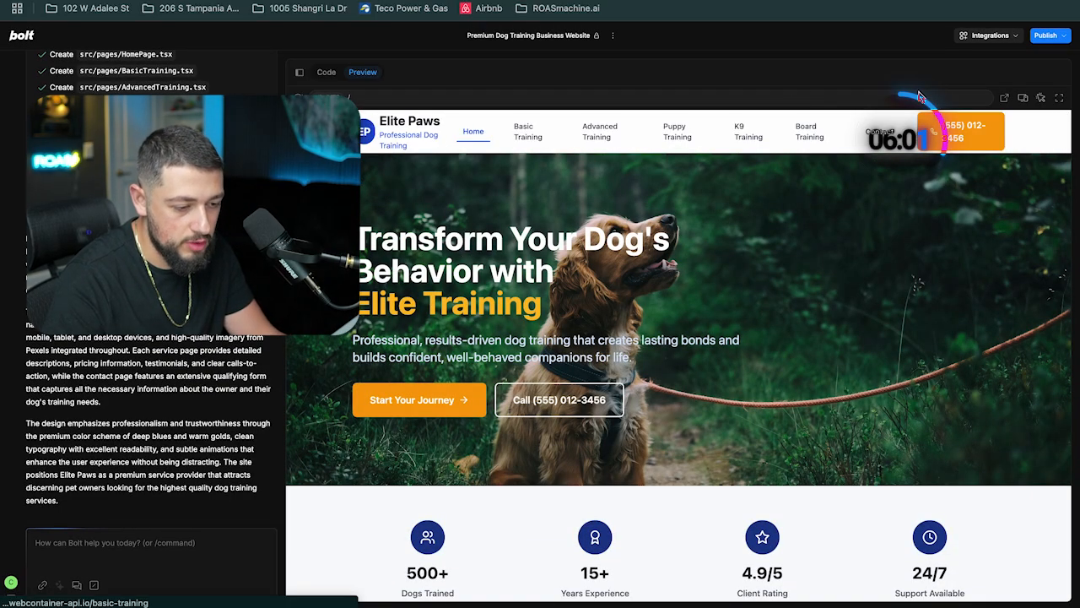
Open the Supabase integration, start creating a new project, and enter a project name for the dog business
left_click(989, 36)
left_click(950, 136)
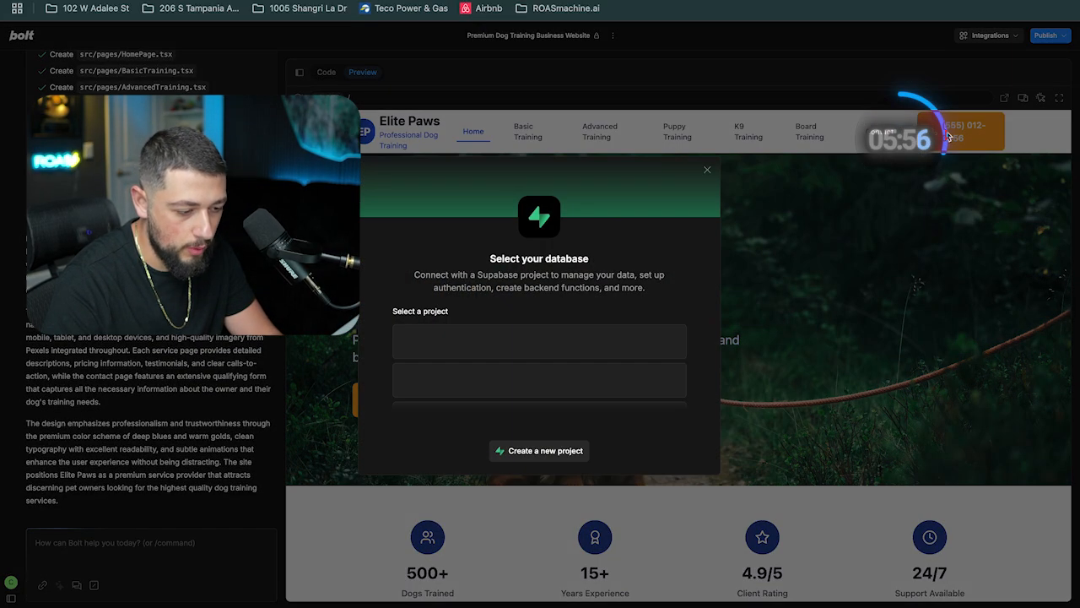
left_click(523, 450)
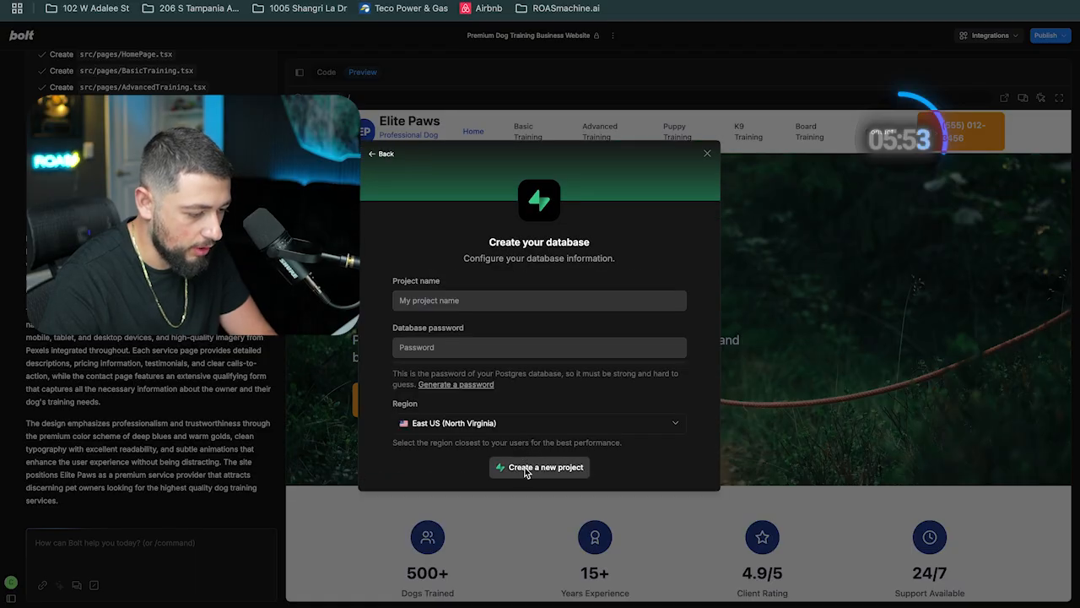
left_click(444, 299)
type("Christian's Dog Training")
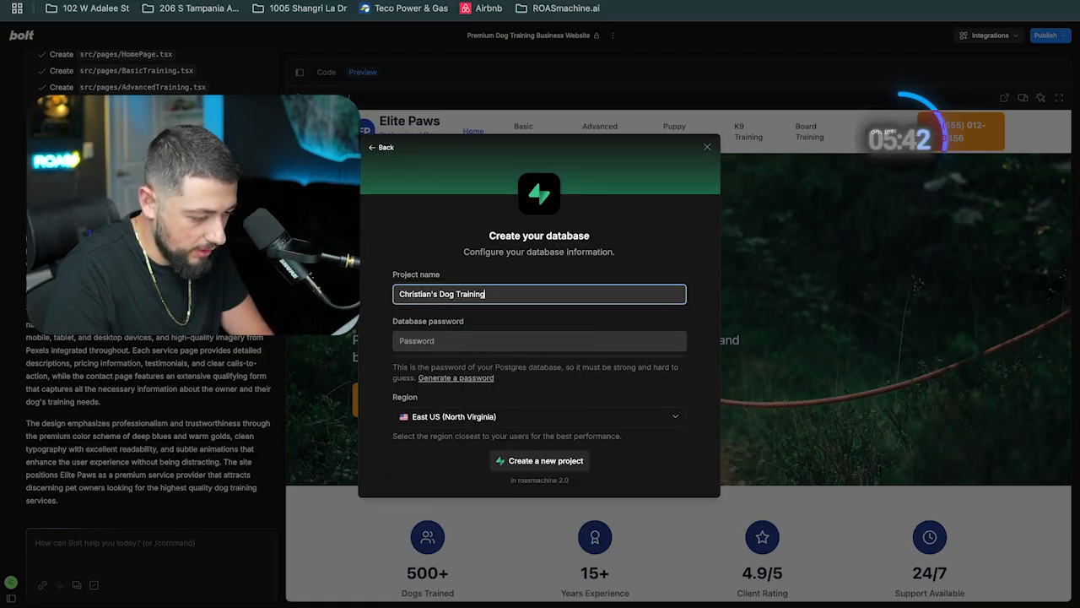
Paste the database password, create the project, and confirm the database creation
left_click(435, 343)
type("aining")
key("super+v")
left_click(541, 461)
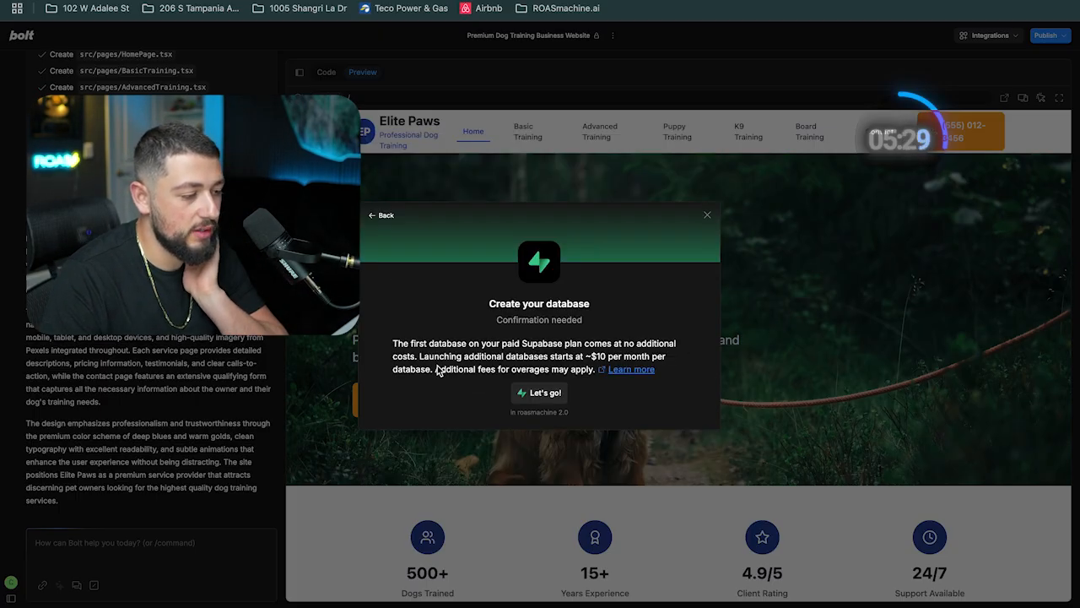
left_click(540, 392)
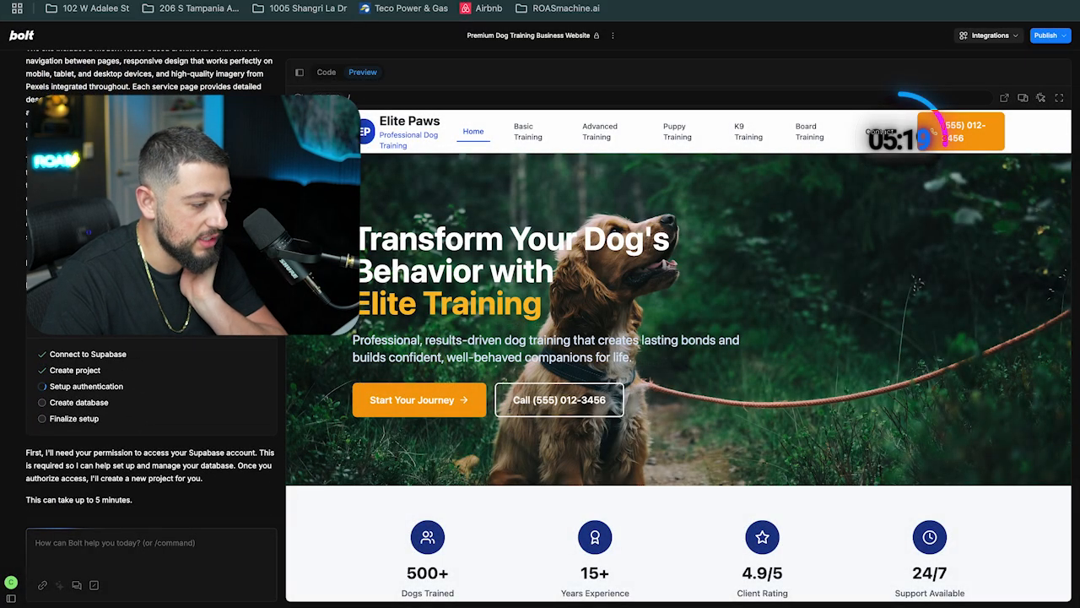
Switch to the Canva tab and search the design templates for dog training
key("ctrl+Tab")
key("ctrl+shift+Tab")
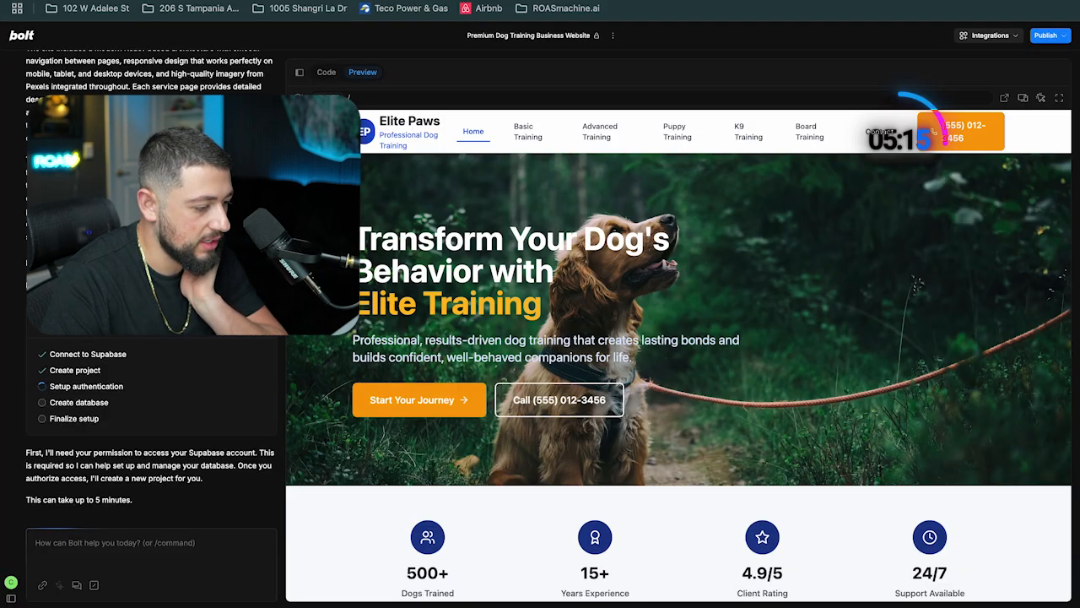
key("ctrl+Tab")
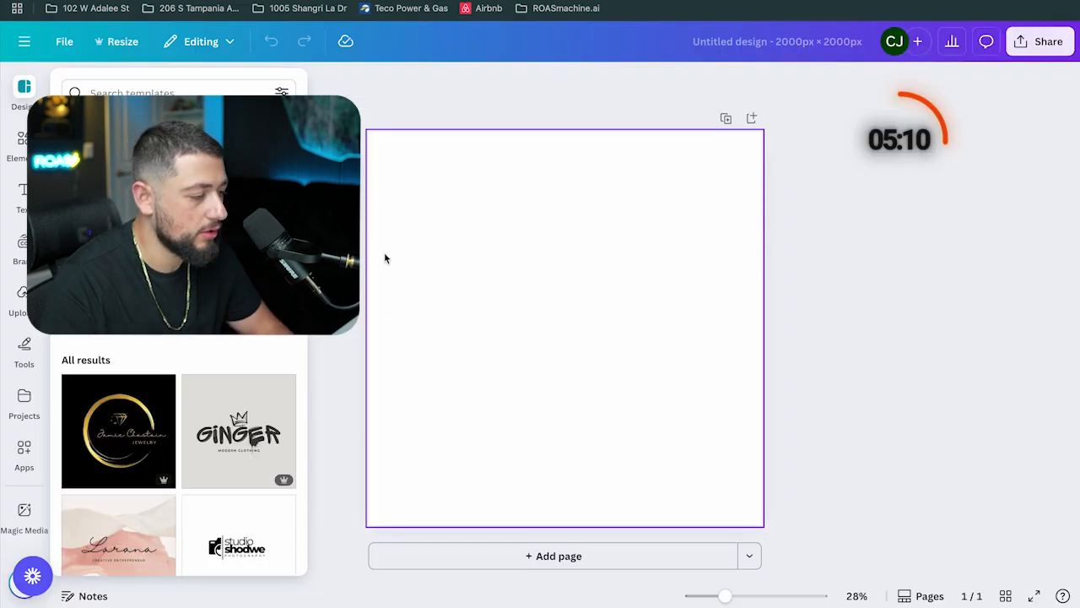
left_click(143, 91)
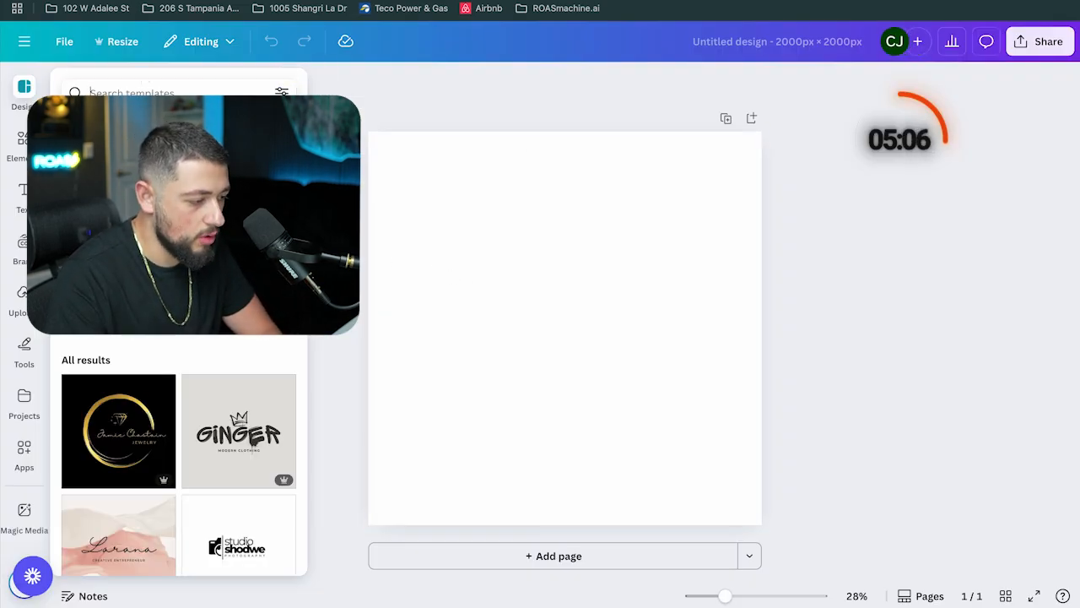
type("dog training")
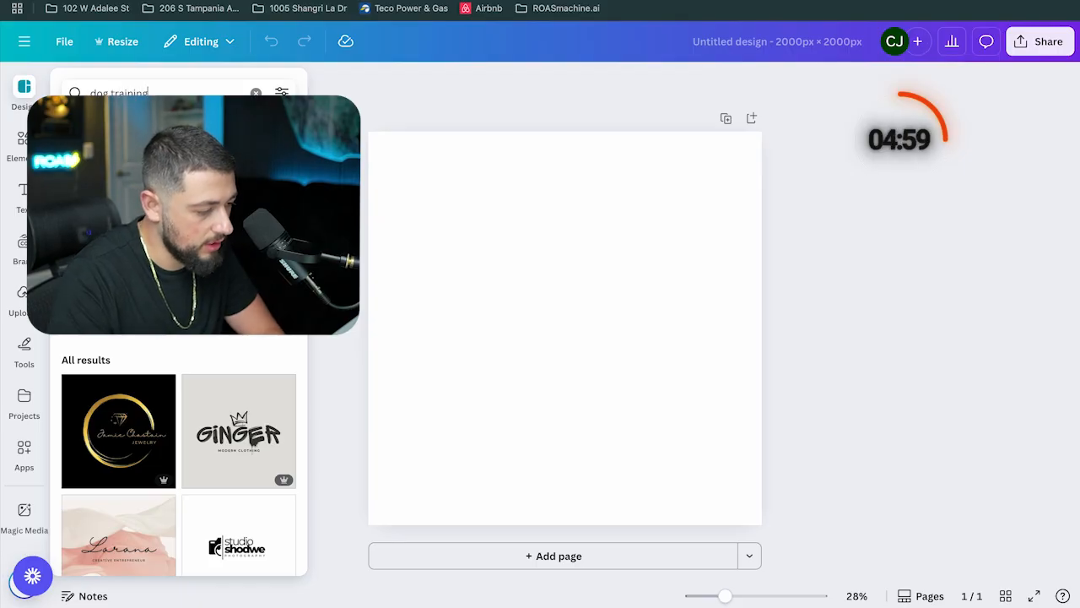
key("Return")
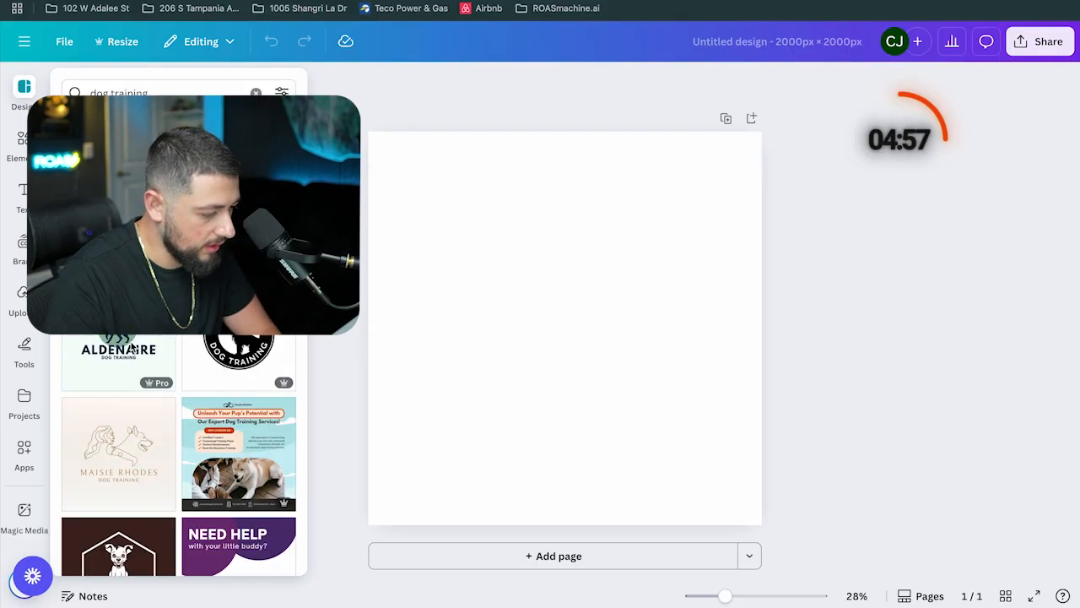
Apply the black round Dog Training logo template and select its dog silhouette
left_click(239, 351)
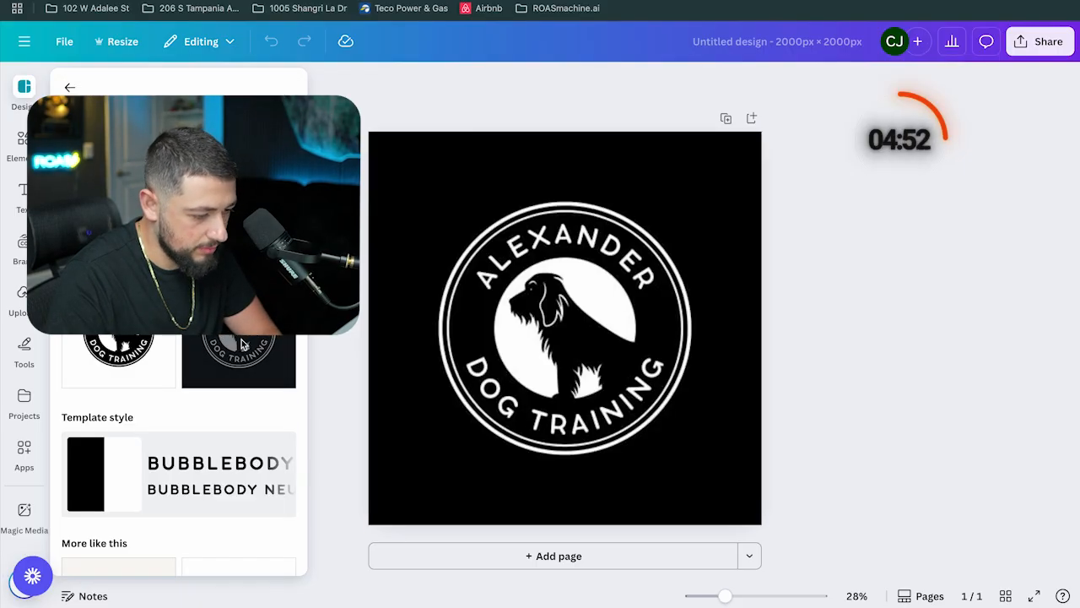
left_click(427, 256)
left_click(555, 329)
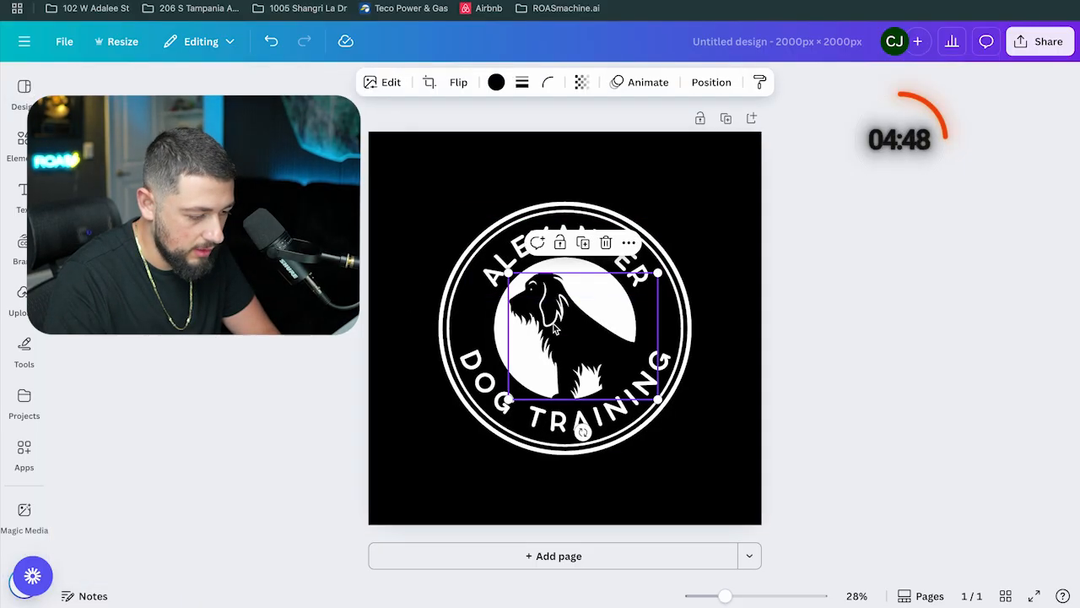
Search elements for german shepard and add a German shepherd silhouette to the logo
left_click(12, 144)
left_click(158, 90)
type("german shepard")
key("Return")
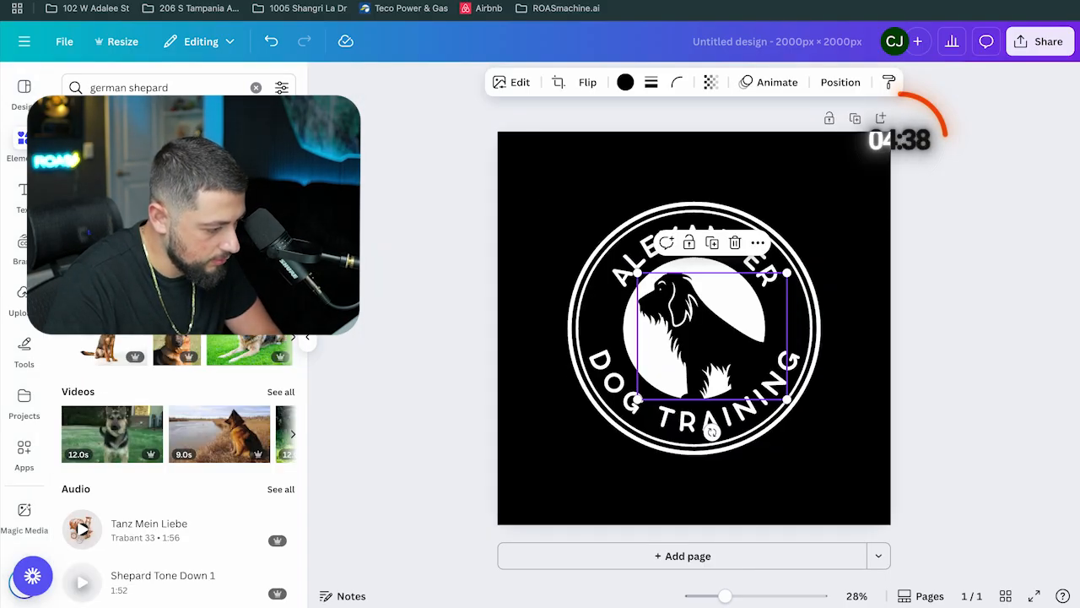
left_click(111, 120)
scroll(179, 329, "down", 1)
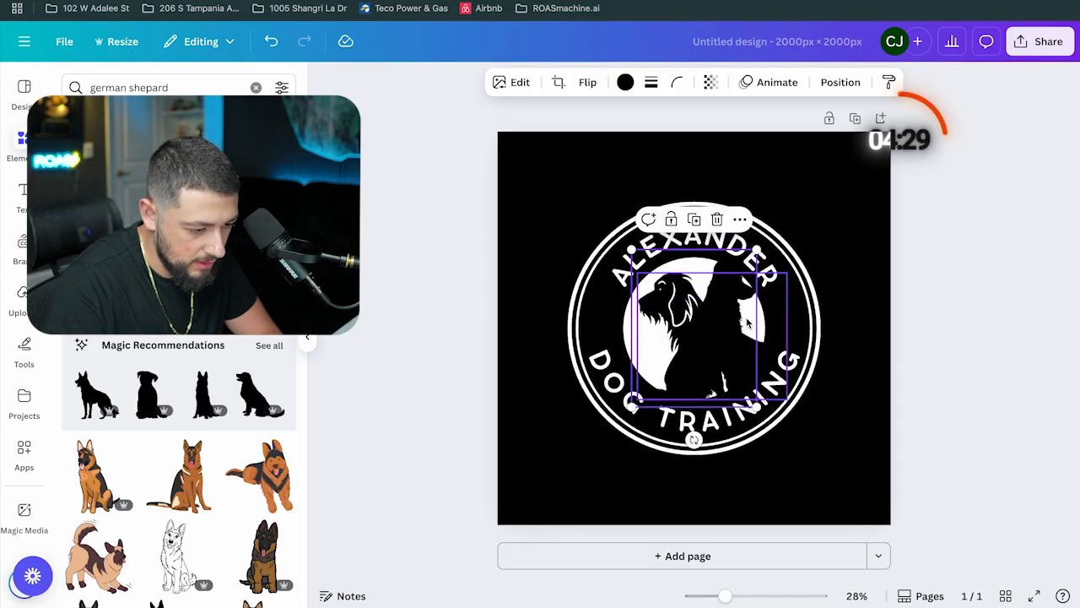
Flip the German shepherd silhouette horizontally and position it inside the logo's white circle
left_click(588, 82)
left_click(604, 120)
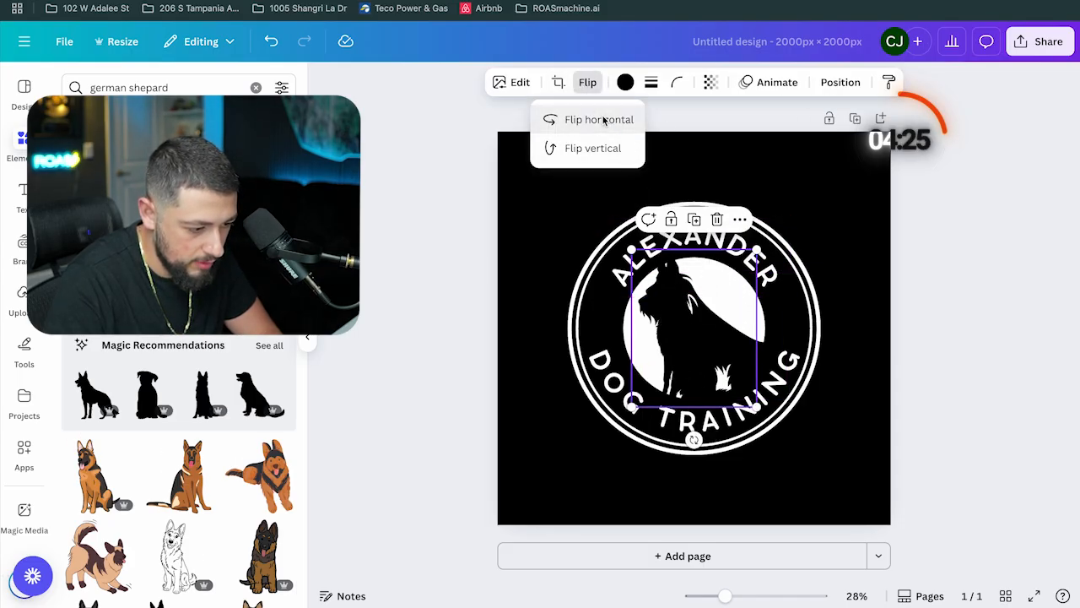
left_click_drag(693, 320, 718, 401)
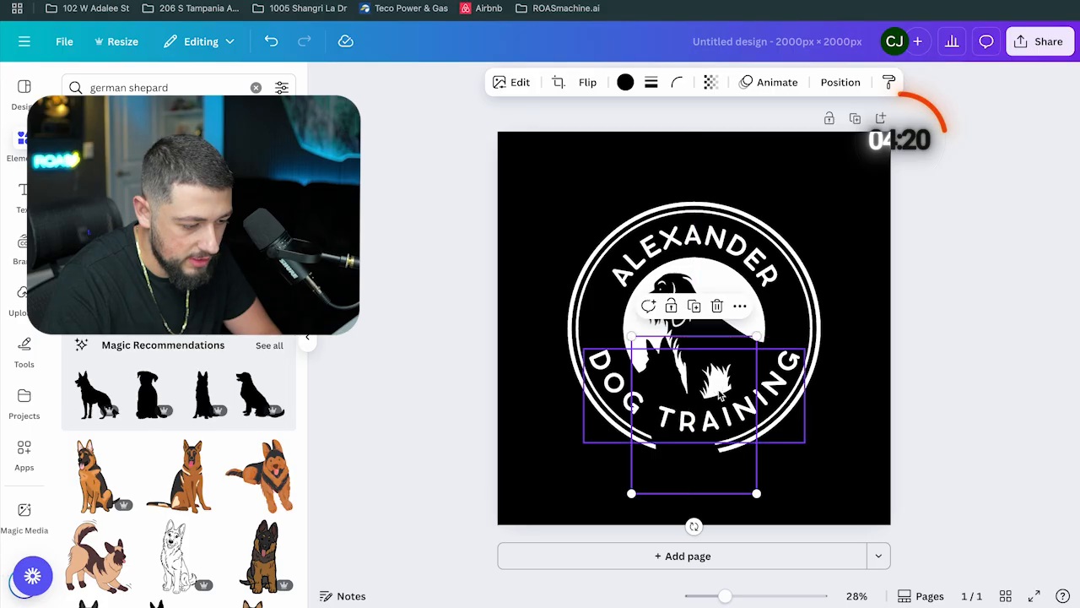
left_click(680, 287)
left_click_drag(680, 308, 709, 415)
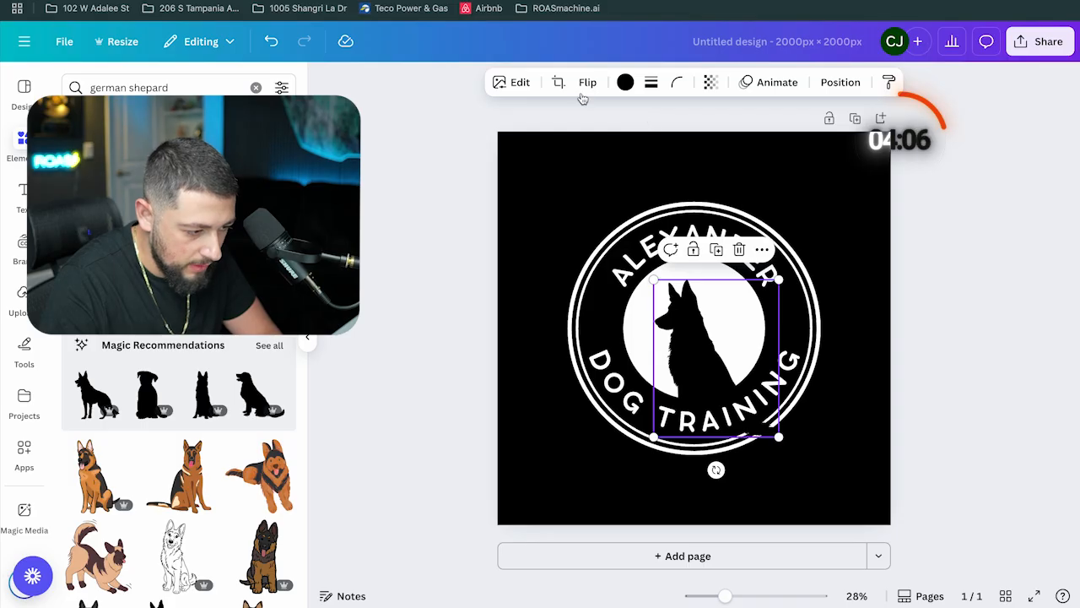
Shrink the German shepherd silhouette and reposition it within the logo's white circle
left_click(557, 82)
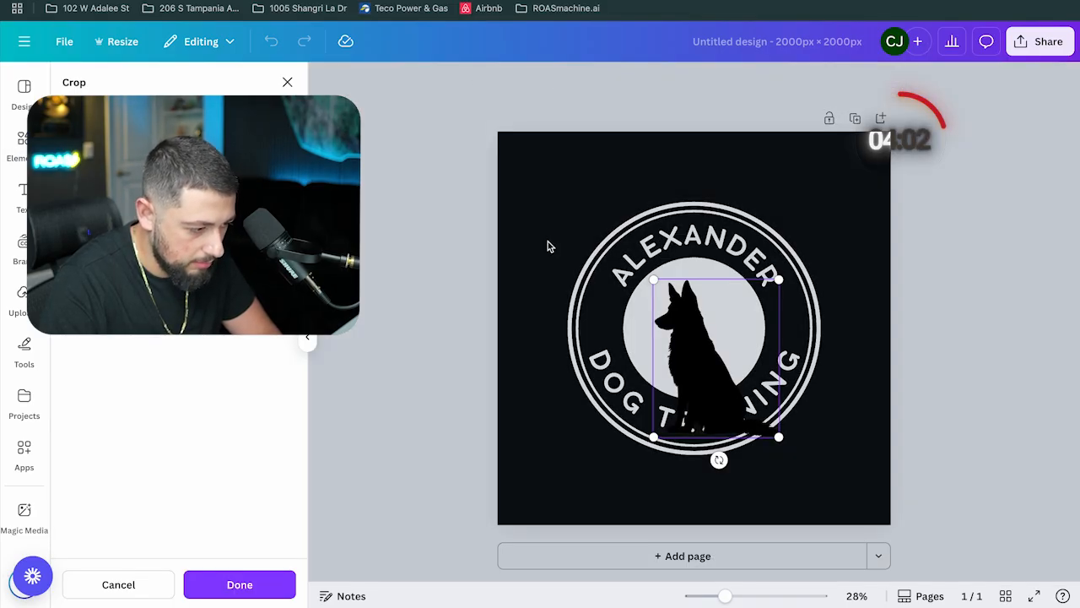
left_click(239, 584)
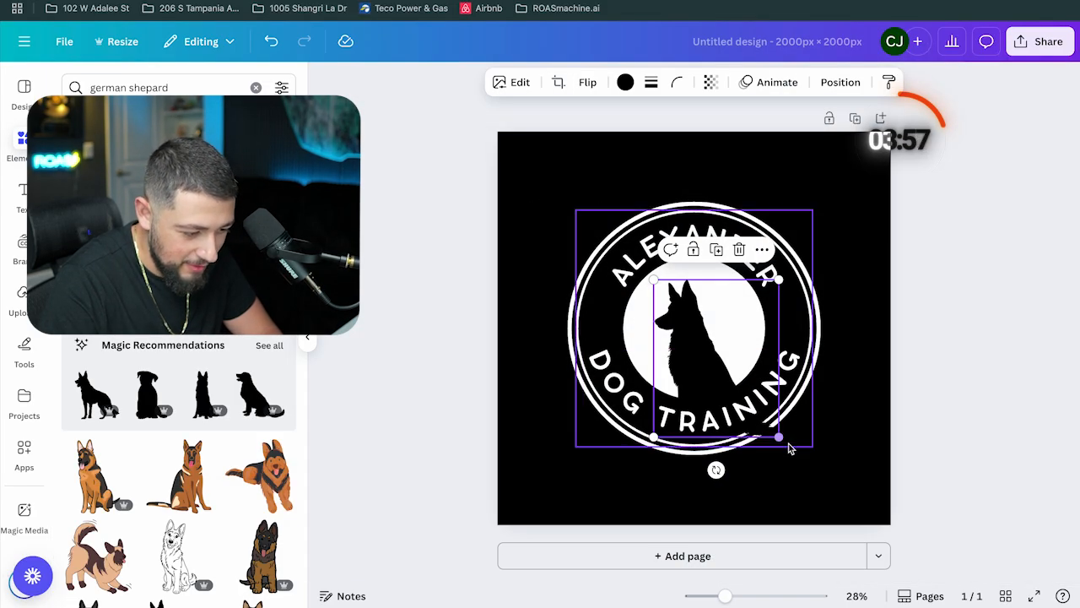
left_click_drag(780, 438, 746, 395)
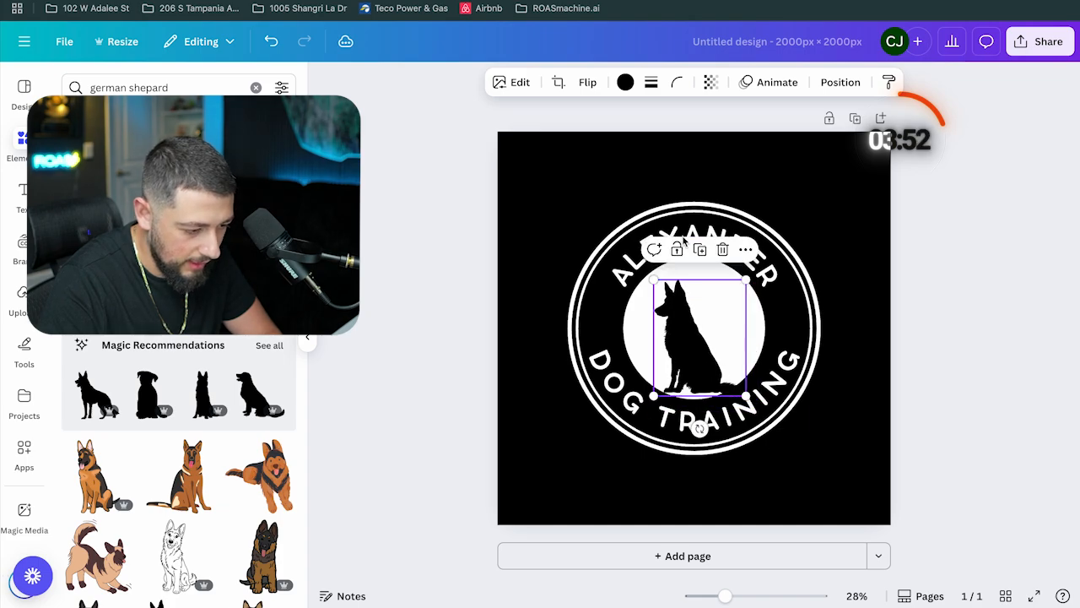
left_click(718, 295)
left_click(709, 333)
left_click_drag(698, 327, 705, 314)
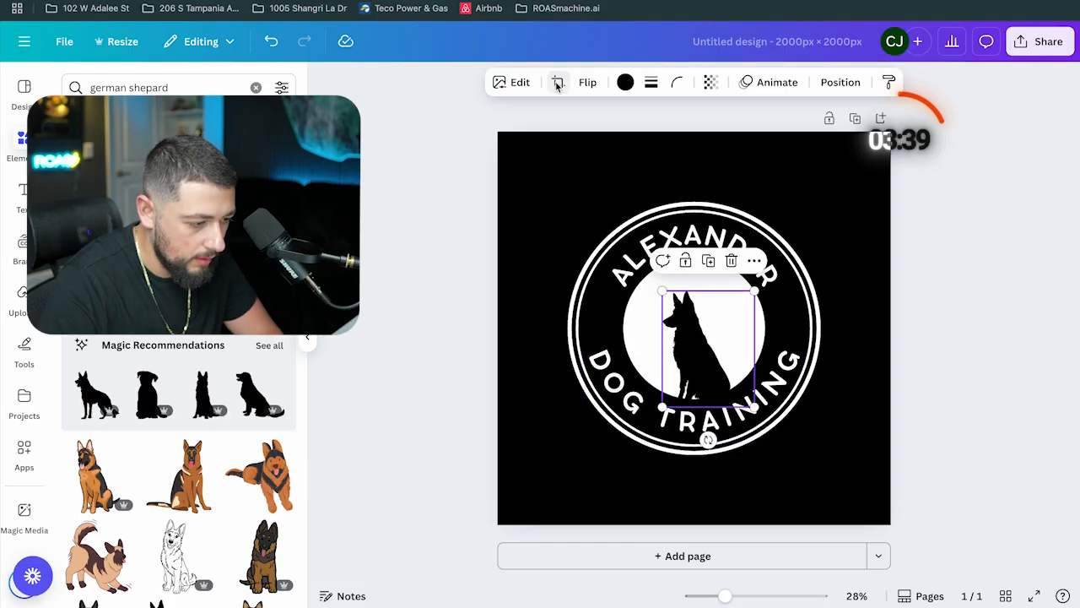
Adjust the silhouette's crop frame and nudge it slightly upward inside the circle
left_click(557, 82)
left_click_drag(754, 405, 791, 430)
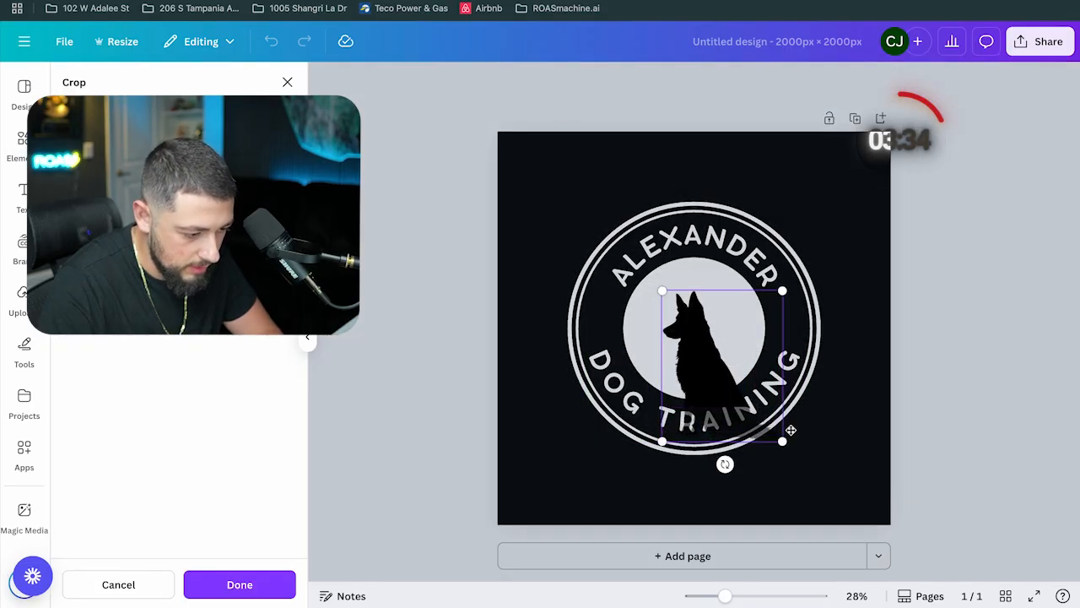
left_click(240, 584)
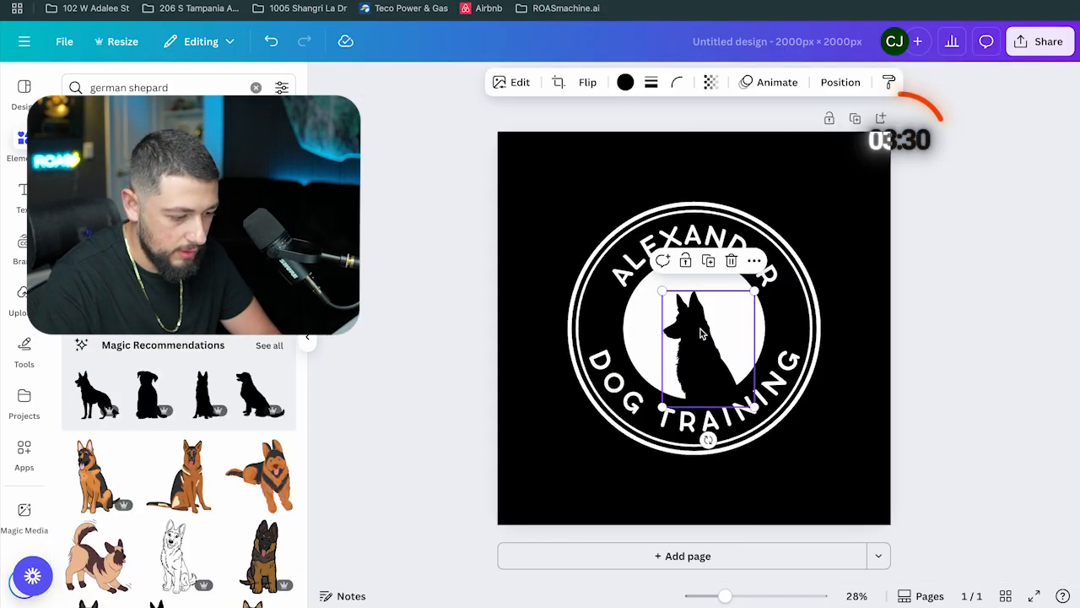
left_click_drag(700, 332, 700, 323)
left_click(1012, 281)
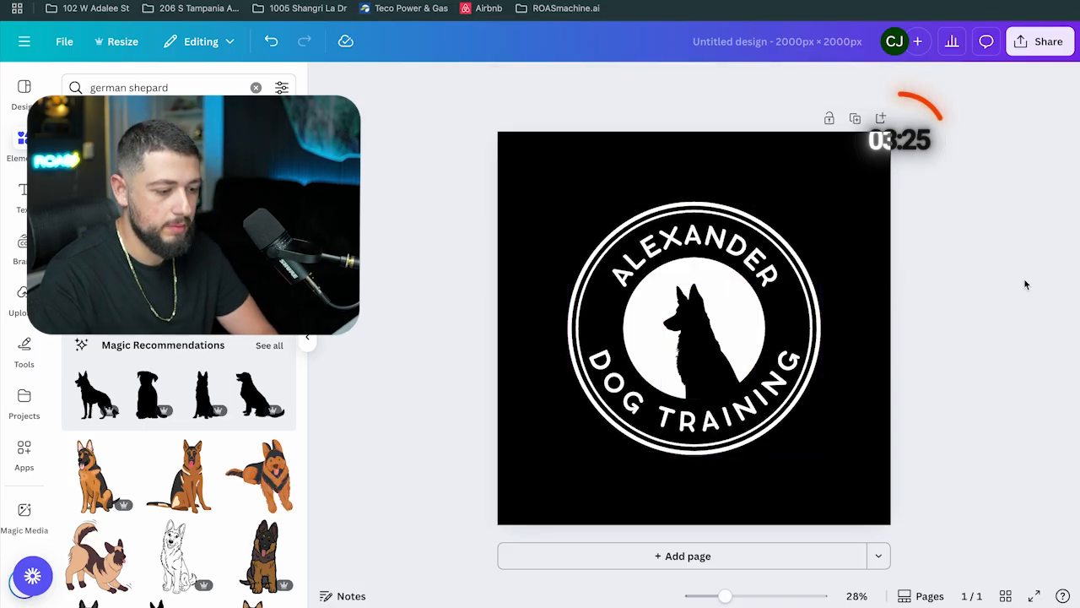
Replace the arched name text at the top of the logo with CHRISTIAN'S
double_click(707, 246)
type("CHRISTIAN")
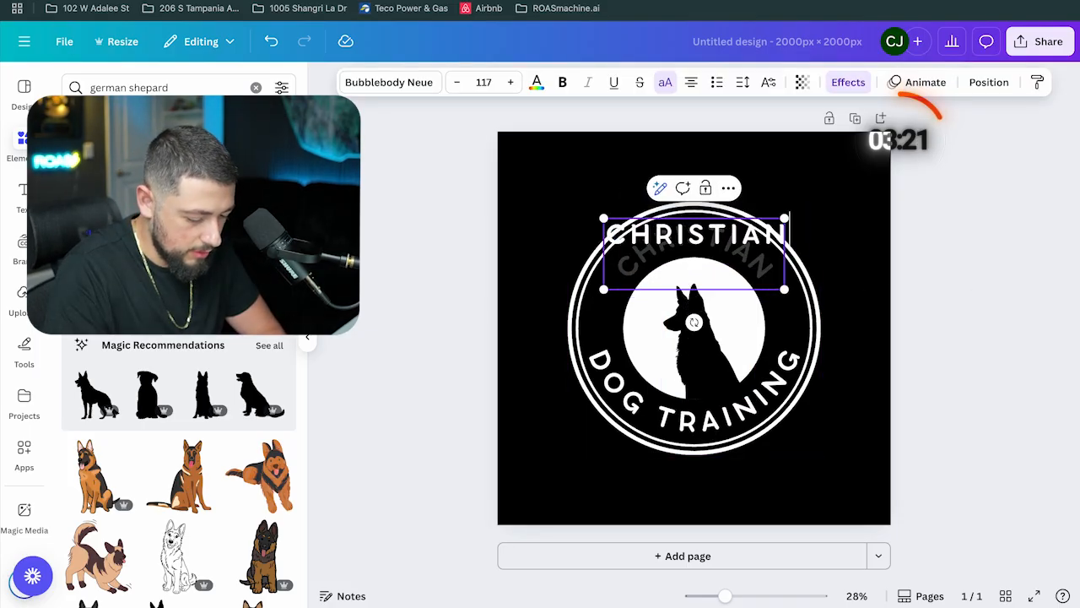
type("'S")
left_click(946, 283)
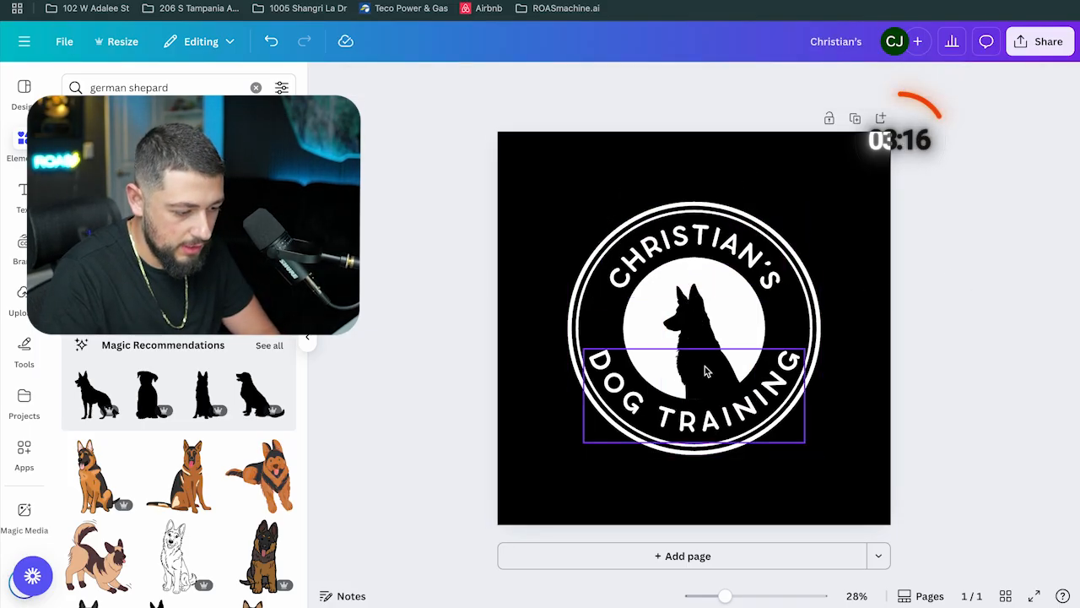
Delete the black background square and download the logo as a PNG
left_click(545, 401)
key("Delete")
left_click(1031, 44)
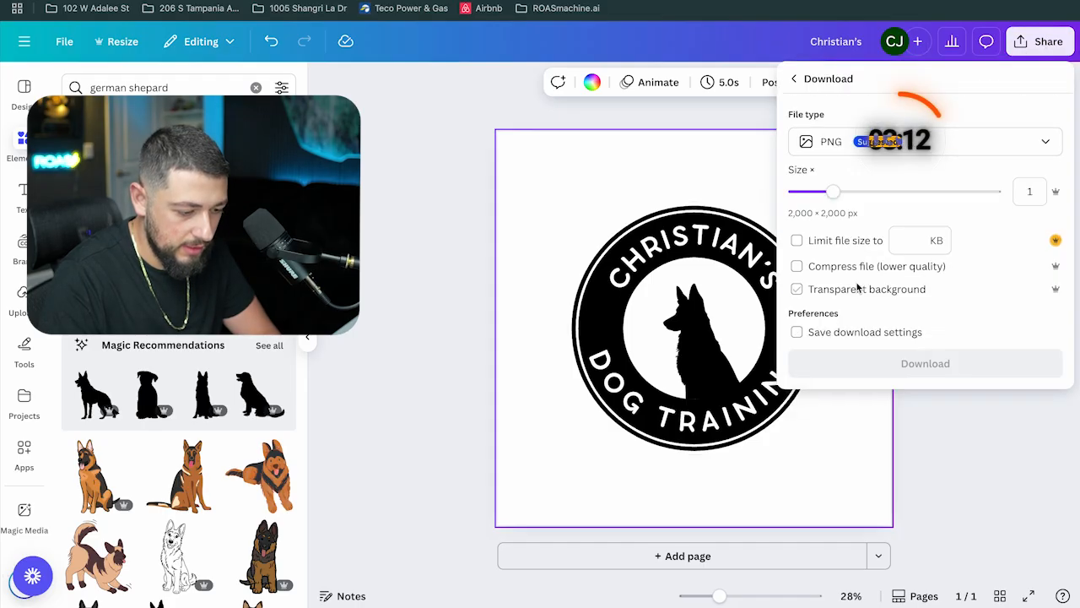
left_click(857, 361)
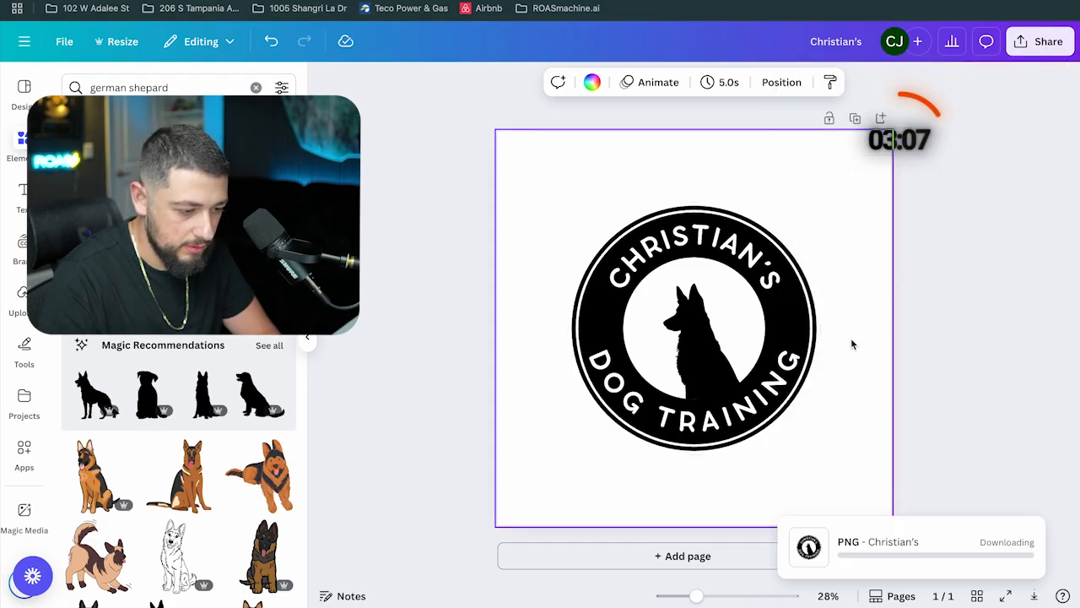
Switch to Bolt, attach the downloaded Christian's.png to the chat and send "This is our logo"
left_click(161, 2)
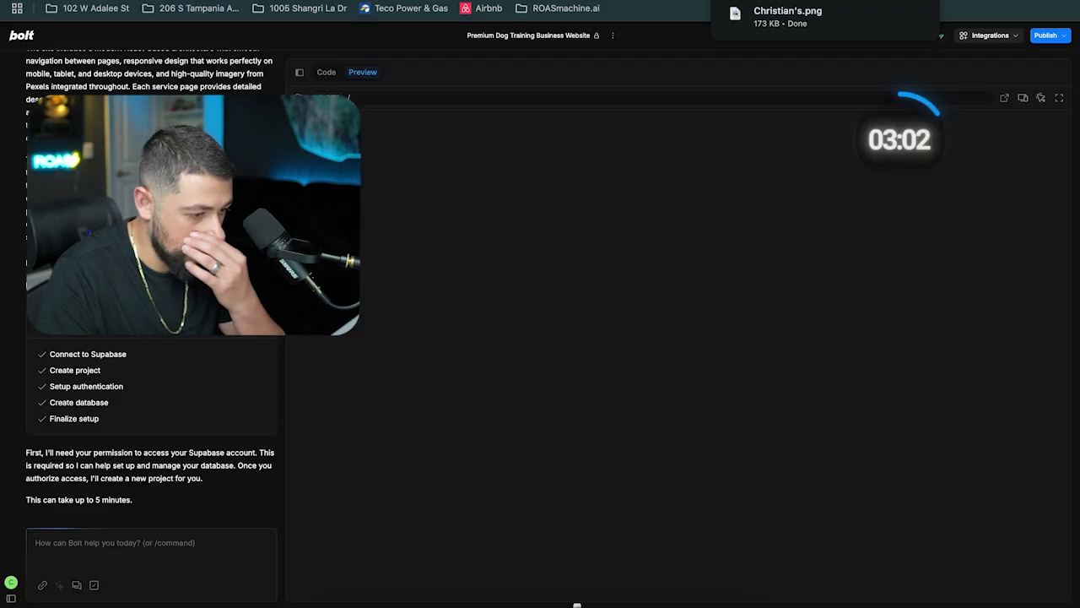
left_click_drag(838, 25, 107, 541)
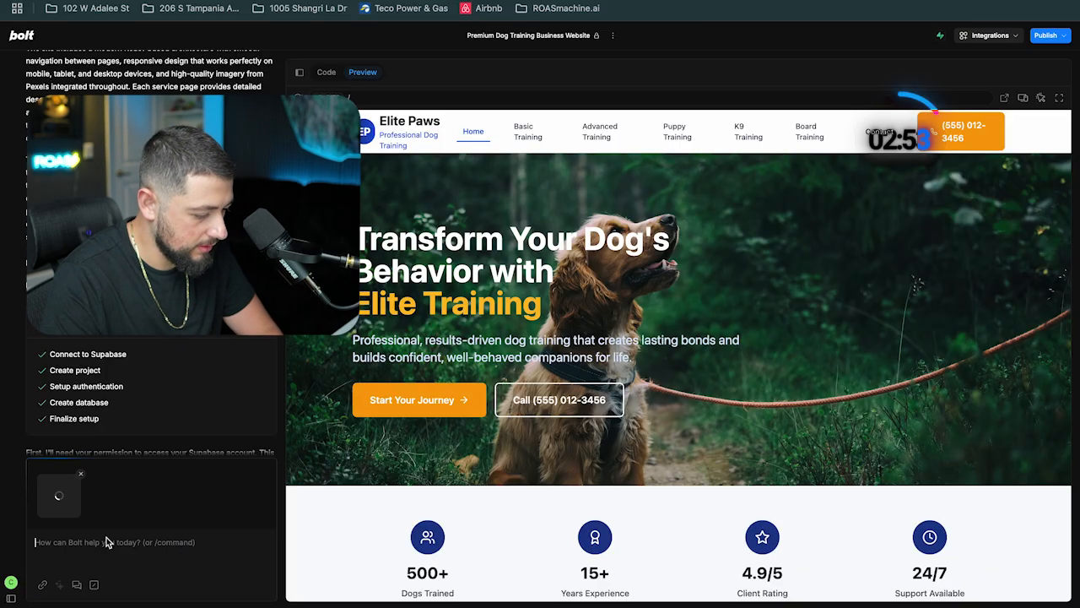
type("This is our logo")
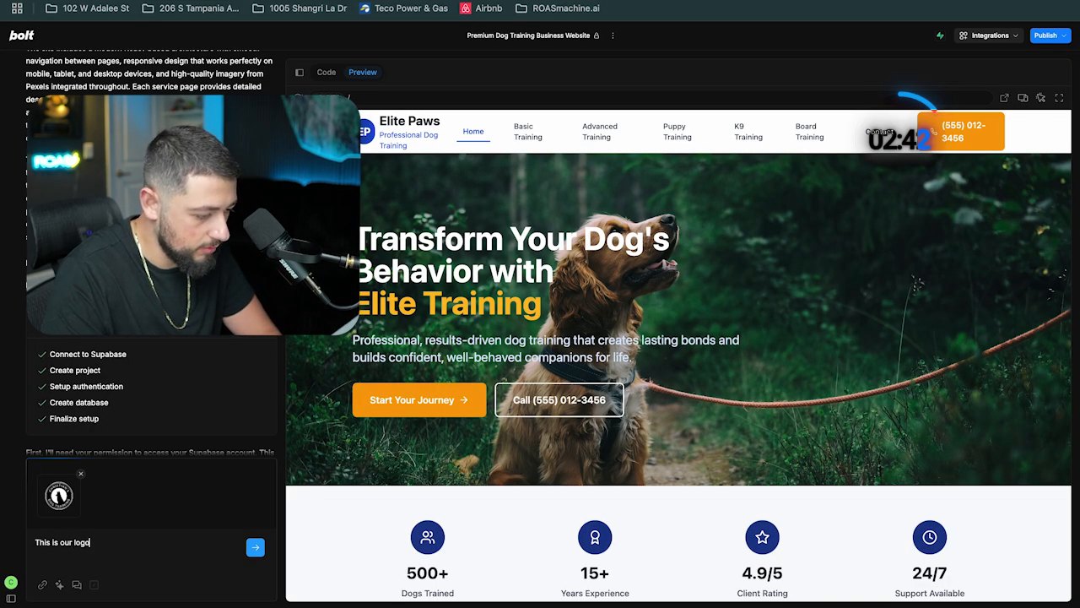
key("Return")
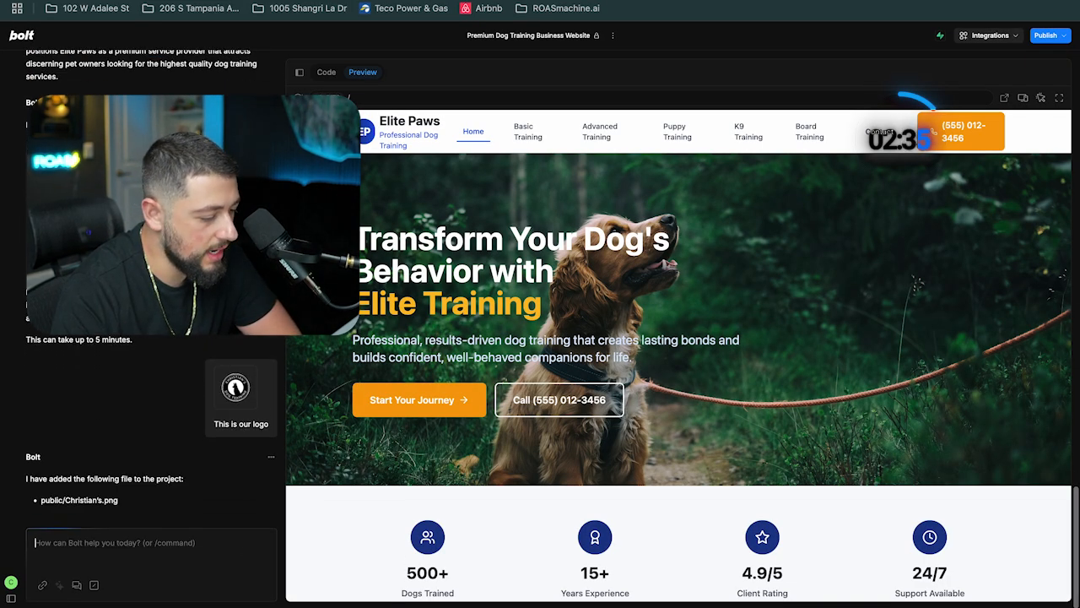
Prompt Bolt to use public/Christian's.png as our logo, pasting the file path from its reply
left_click(135, 549)
type("use")
left_click_drag(118, 500, 50, 501)
left_click_drag(51, 501, 40, 501)
key("super+c")
left_click(101, 544)
key("super+v")
type("as our")
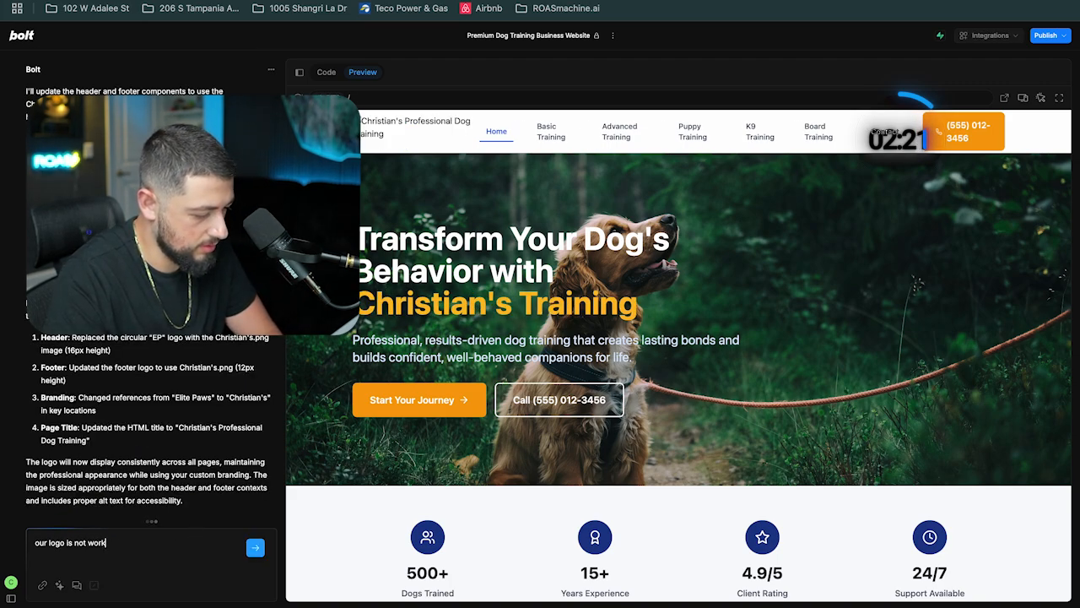
Send Bolt the message "our logo is not working" and read through its reply
key("Return")
scroll(637, 234, "down", 10)
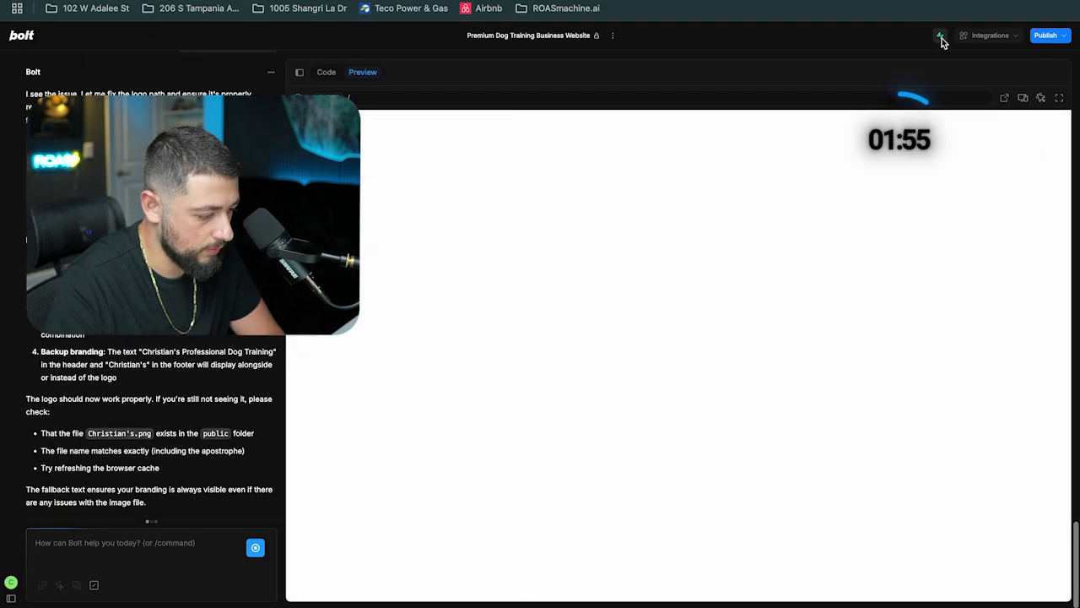
Open the connected Supabase project's Storage and create a public bucket named media
left_click(939, 35)
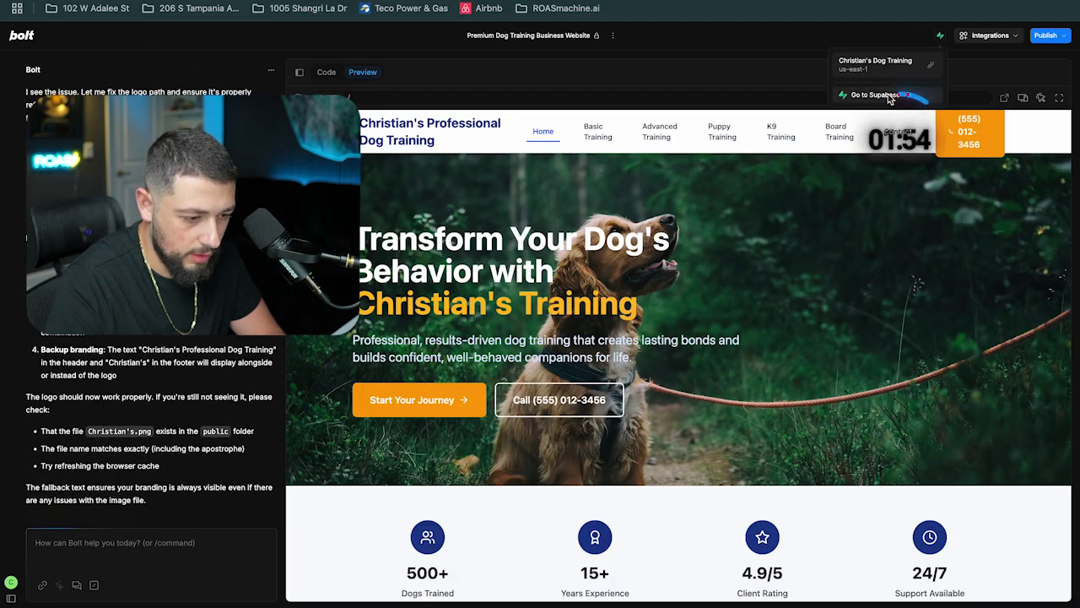
left_click(911, 100)
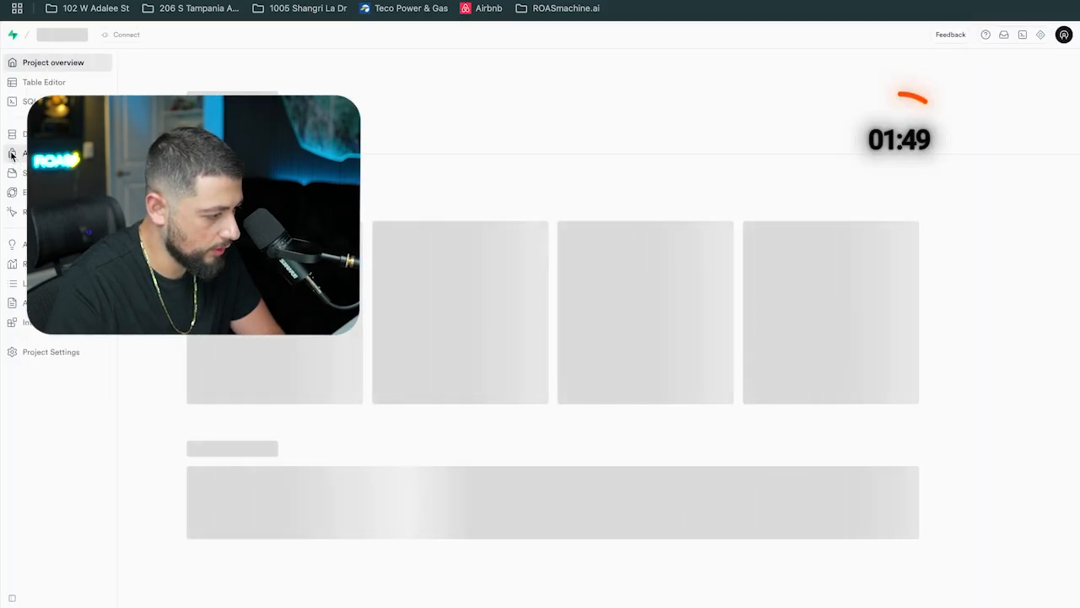
left_click(12, 172)
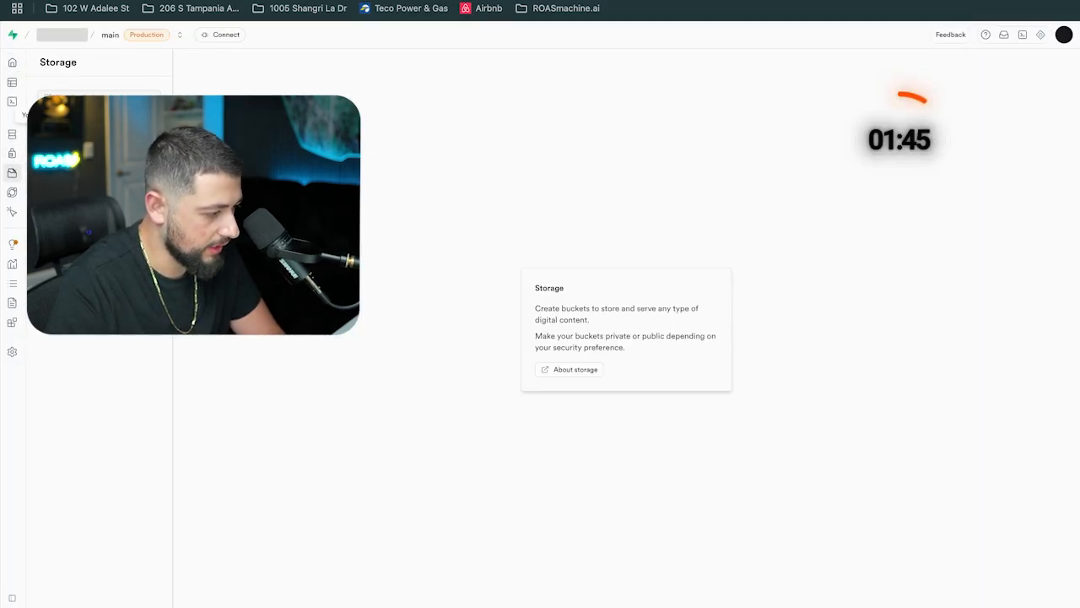
left_click(99, 99)
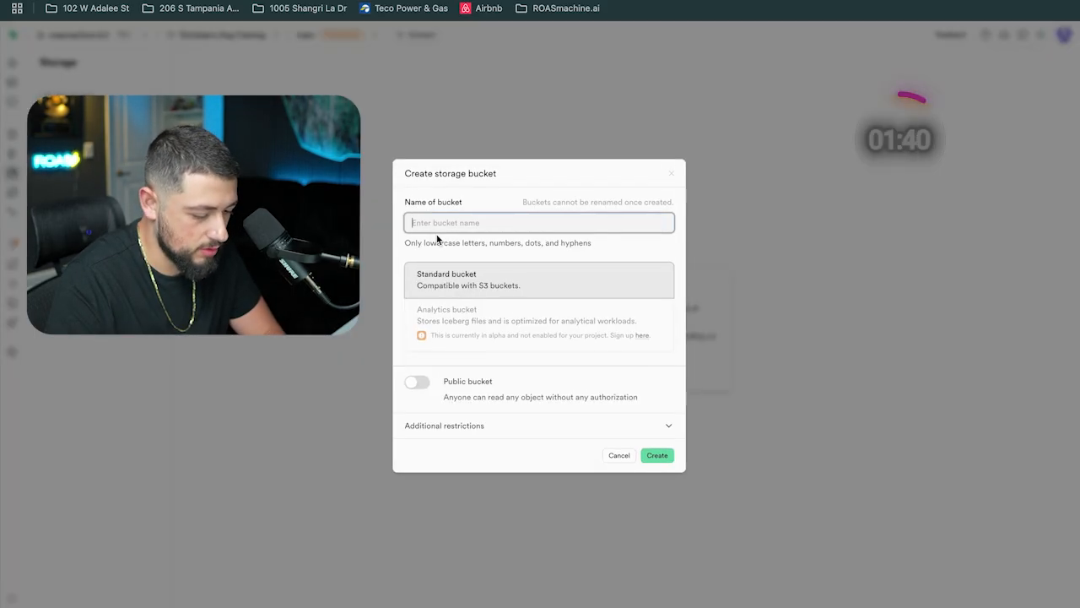
type("Media")
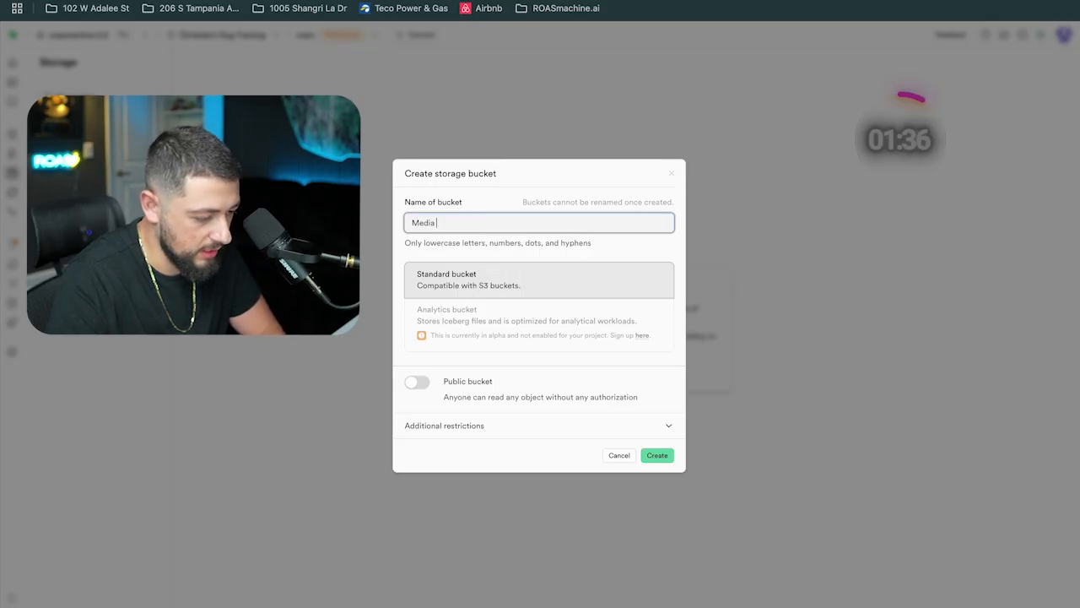
left_click(419, 381)
left_click(445, 189)
key("BackSpace")
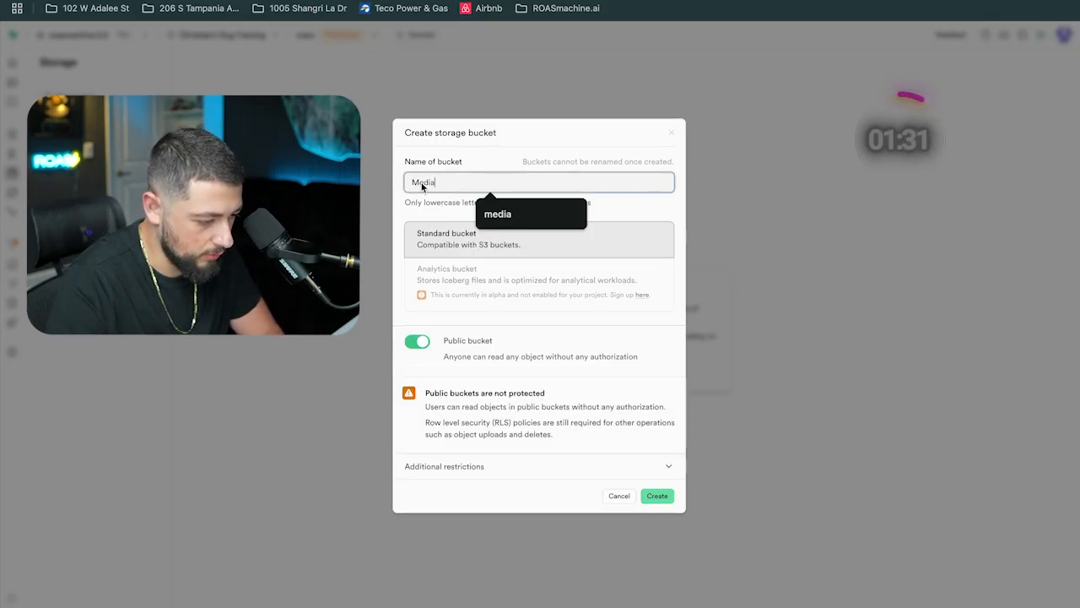
type("m")
left_click(660, 494)
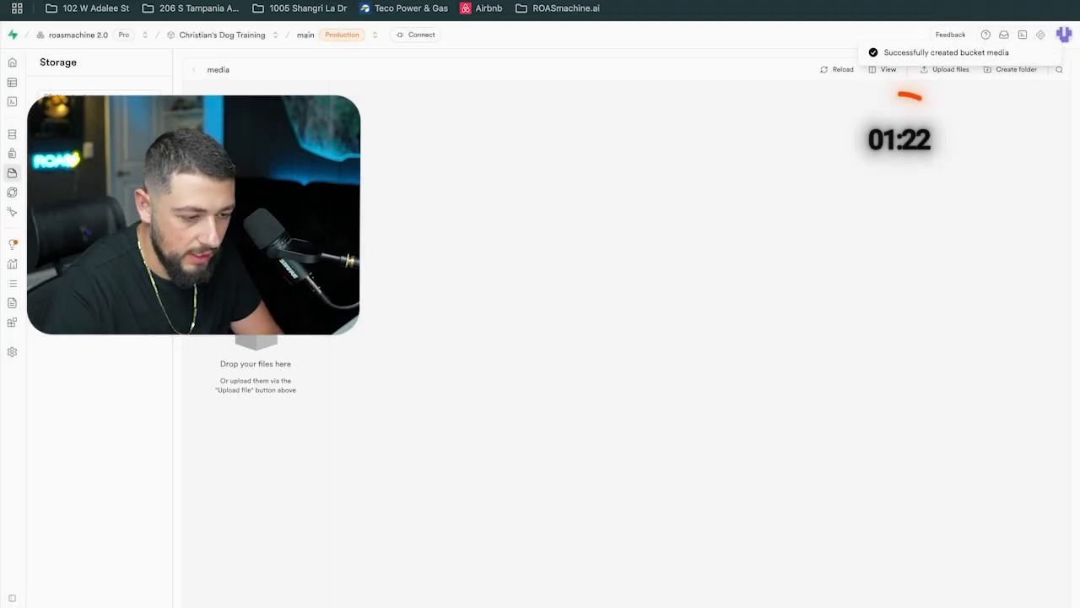
Try to upload the downloaded logo file into the media bucket
left_click(920, 0)
left_click_drag(674, 101, 295, 207)
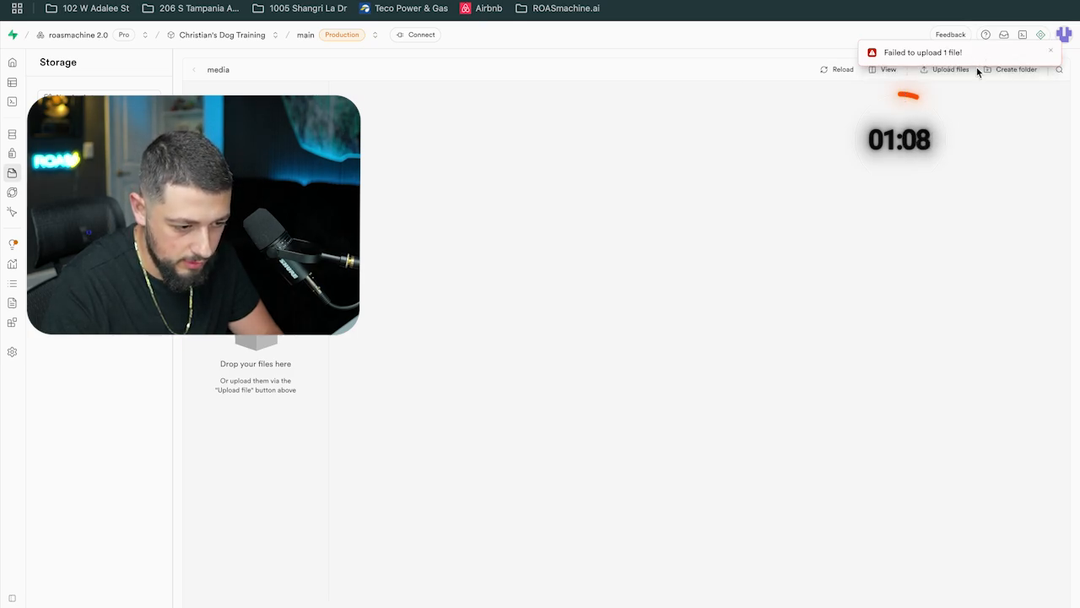
left_click(1048, 53)
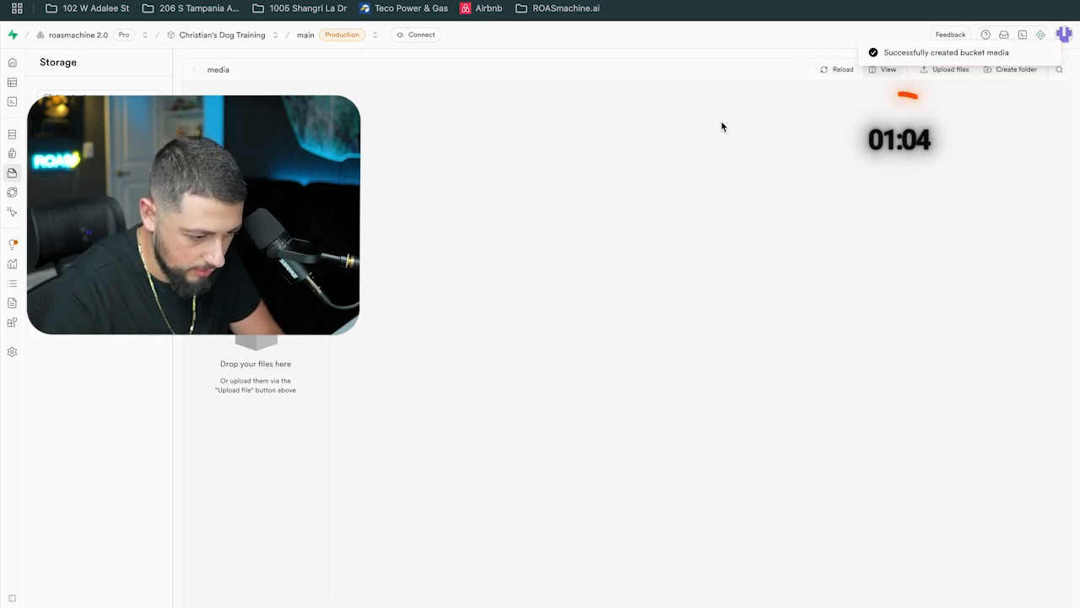
Tell Bolt "our media bucket in supabase is not working"
left_click(912, 1)
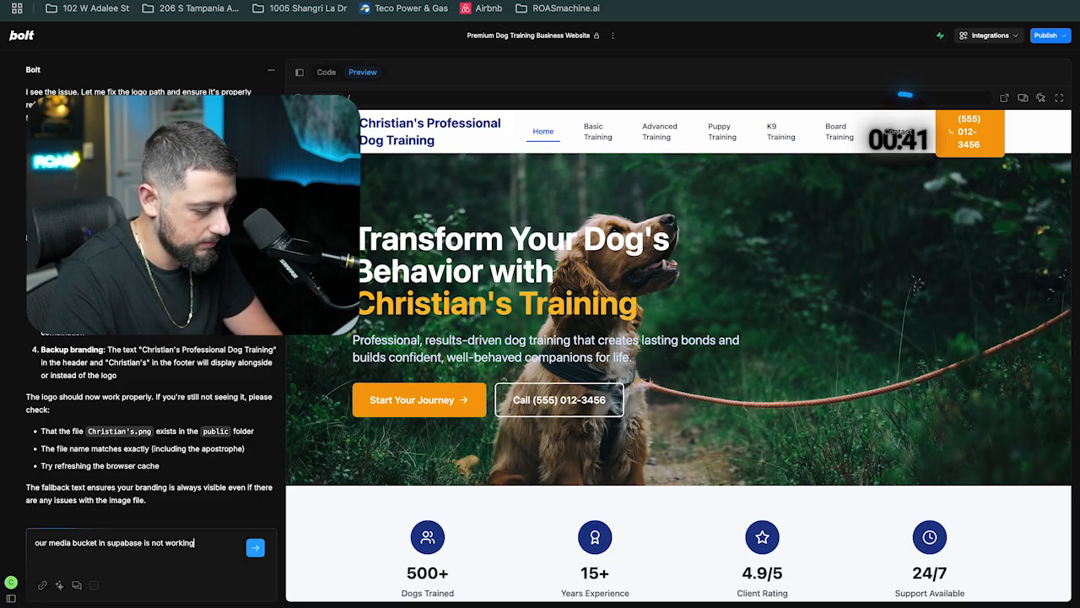
key("Return")
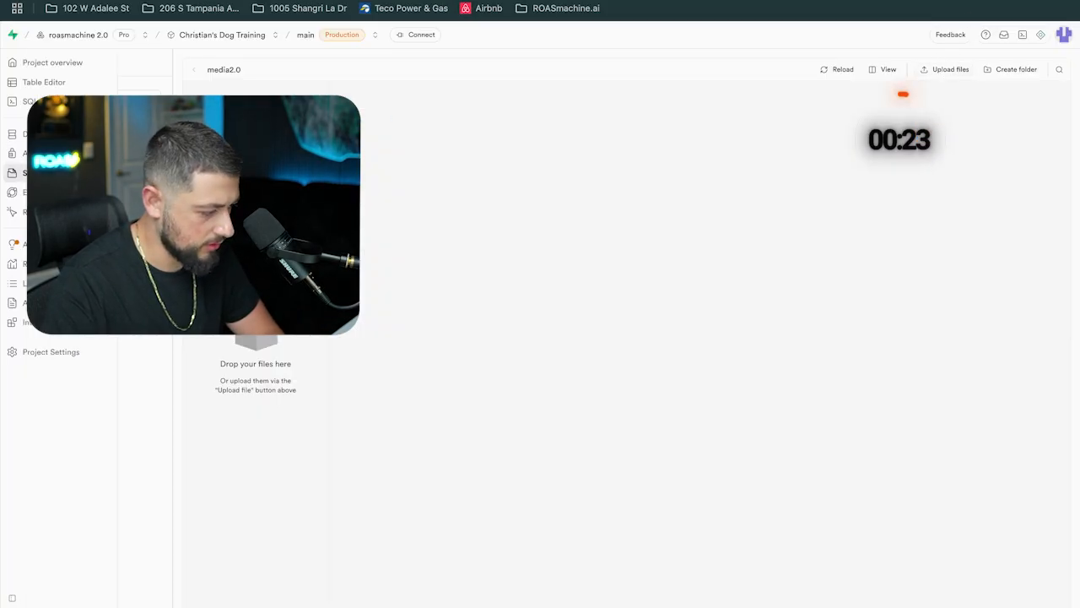
Open the media bucket and try uploading a file through the file picker
left_click(69, 164)
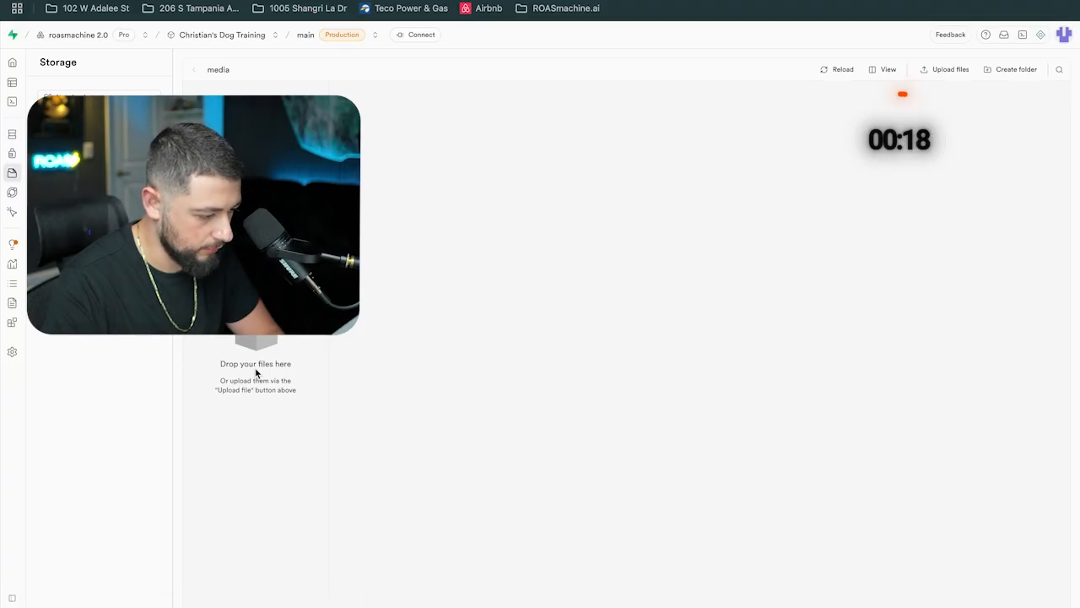
left_click(942, 68)
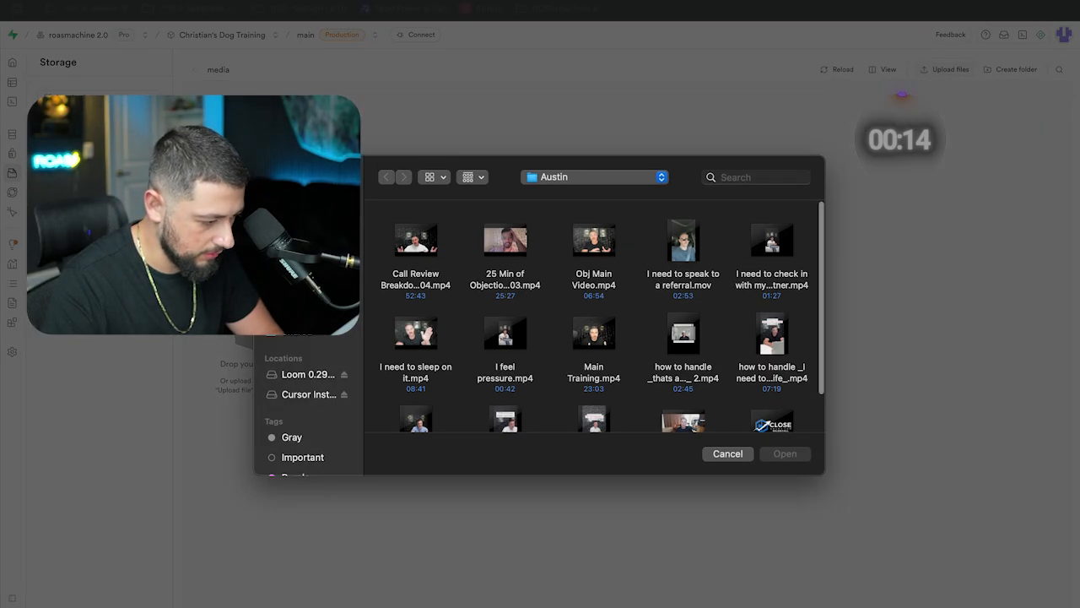
key("Return")
left_click(85, 1)
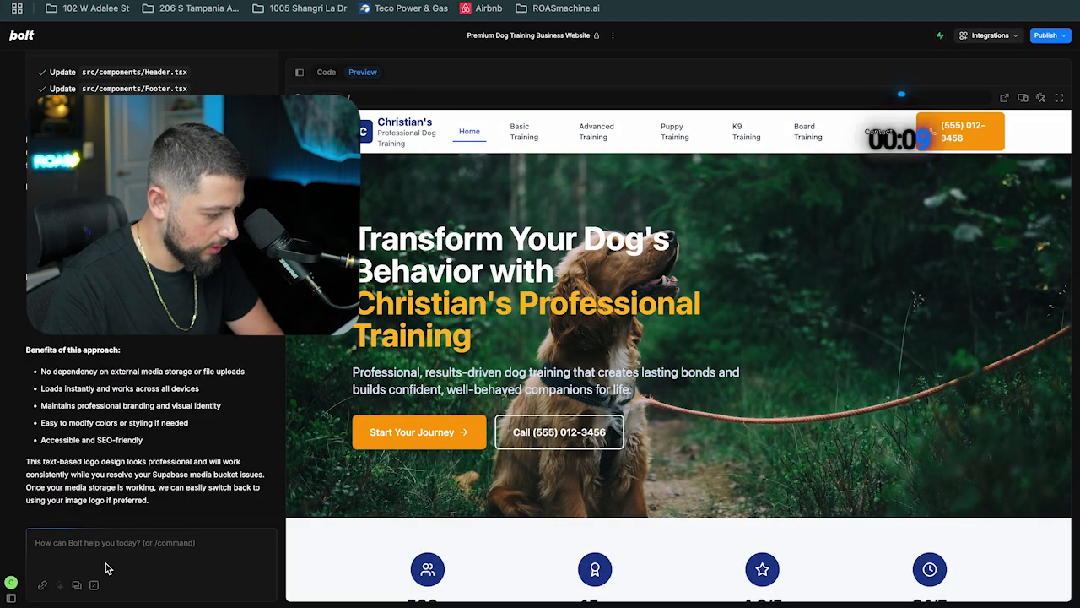
type("pub")
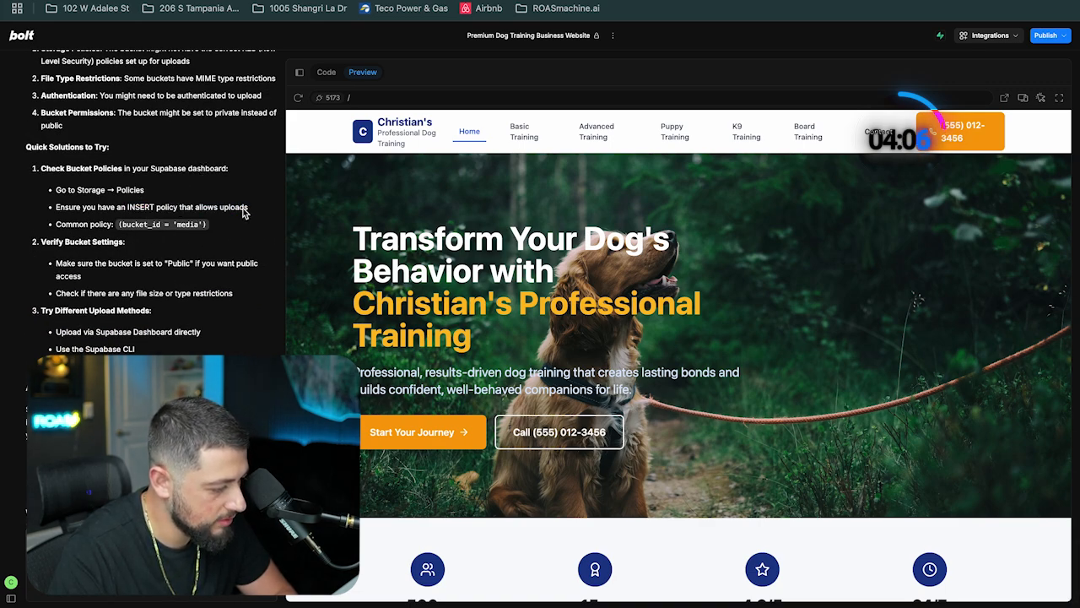
key("ctrl+Tab")
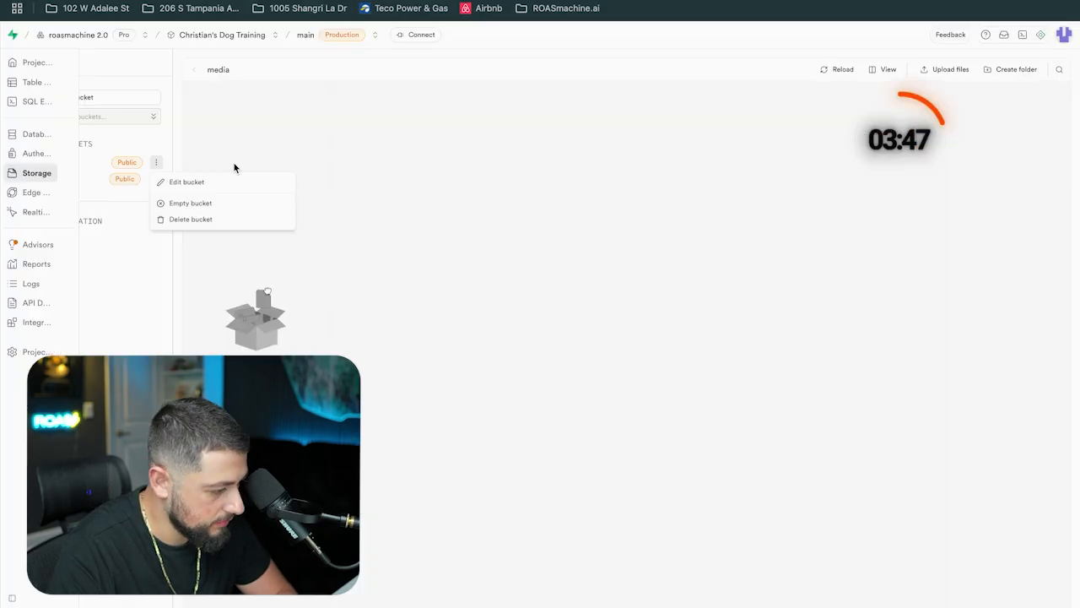
Add and save a storage policy on the media bucket from the template giving users access to their own folder
left_click(48, 249)
left_click(54, 241)
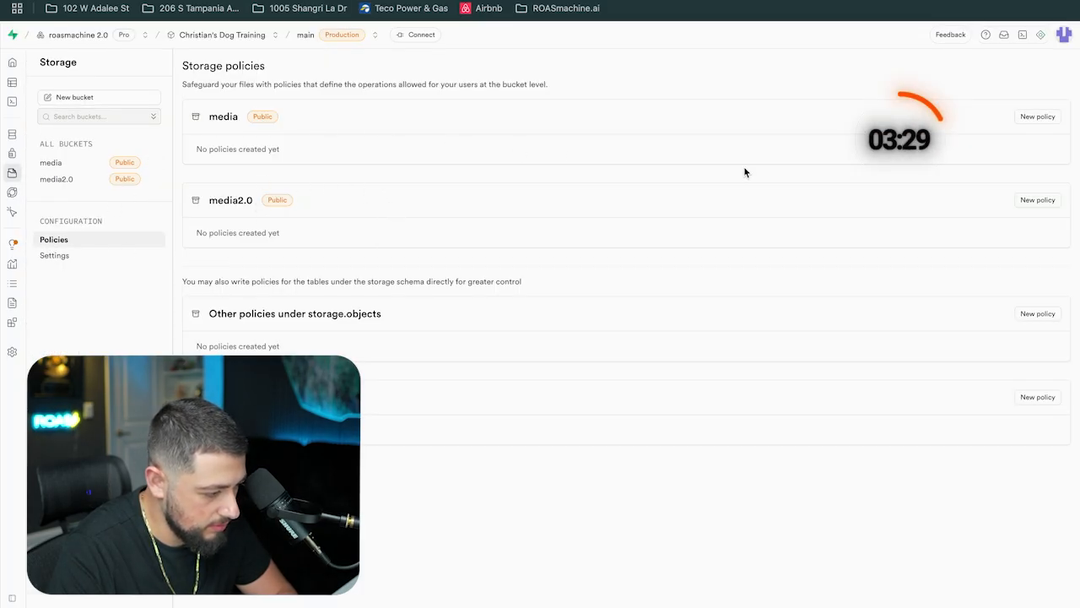
left_click(1038, 116)
left_click(540, 312)
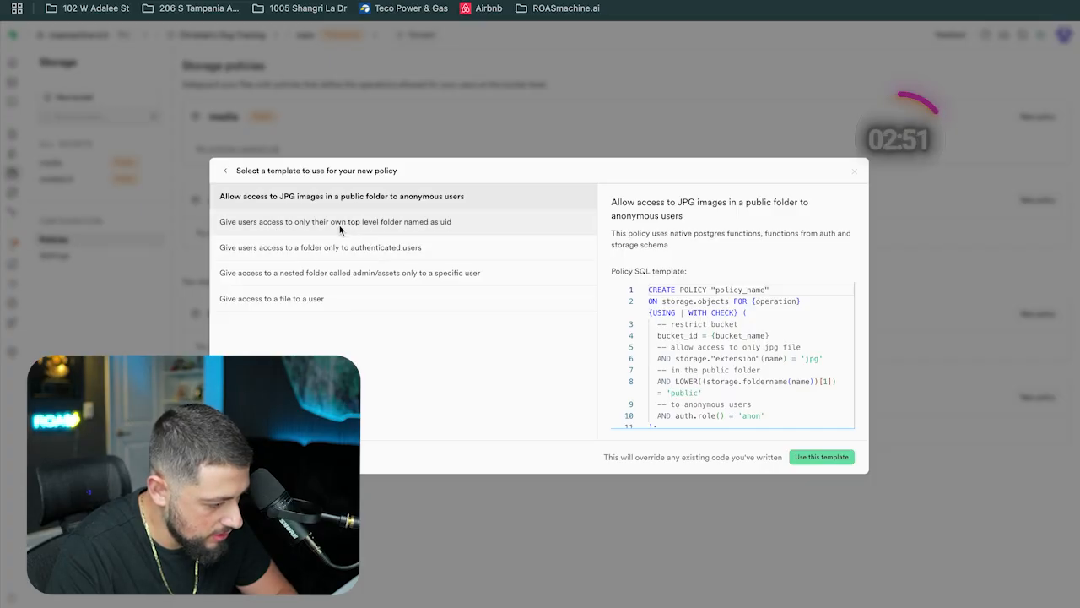
left_click(331, 230)
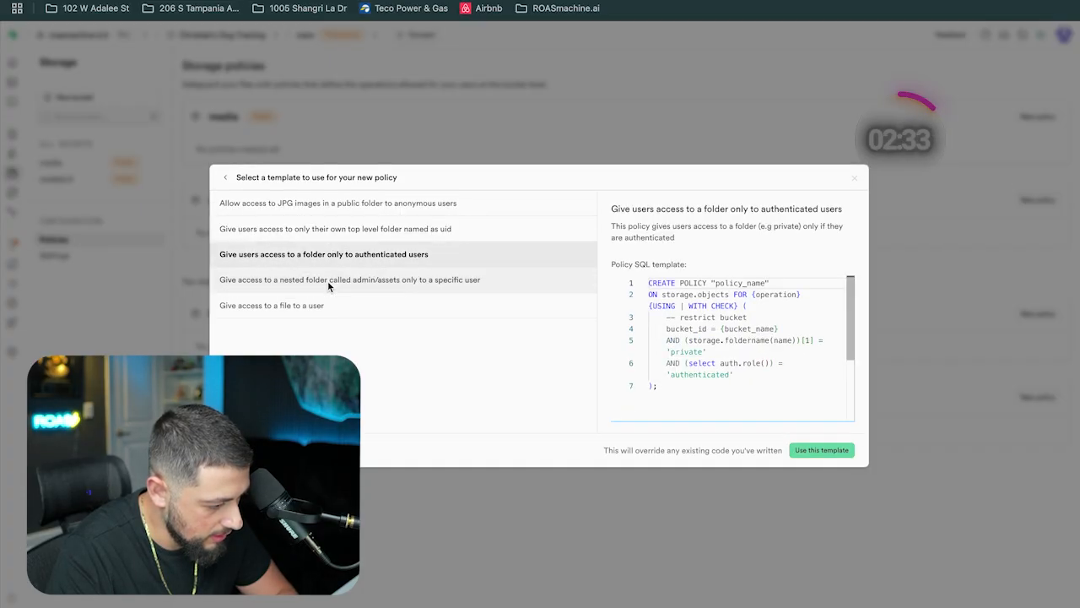
left_click(834, 464)
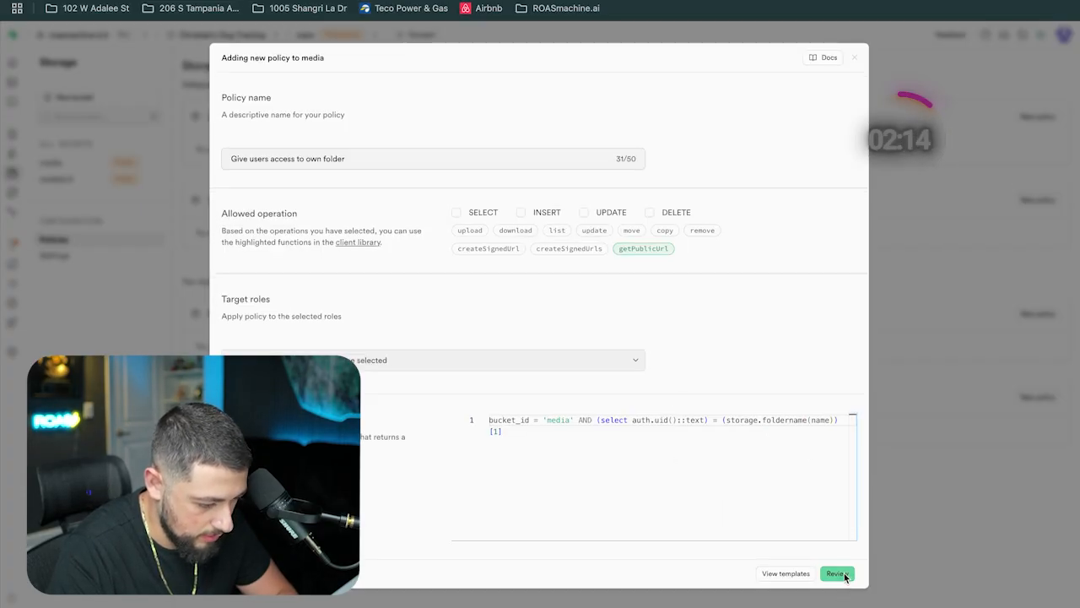
left_click(836, 573)
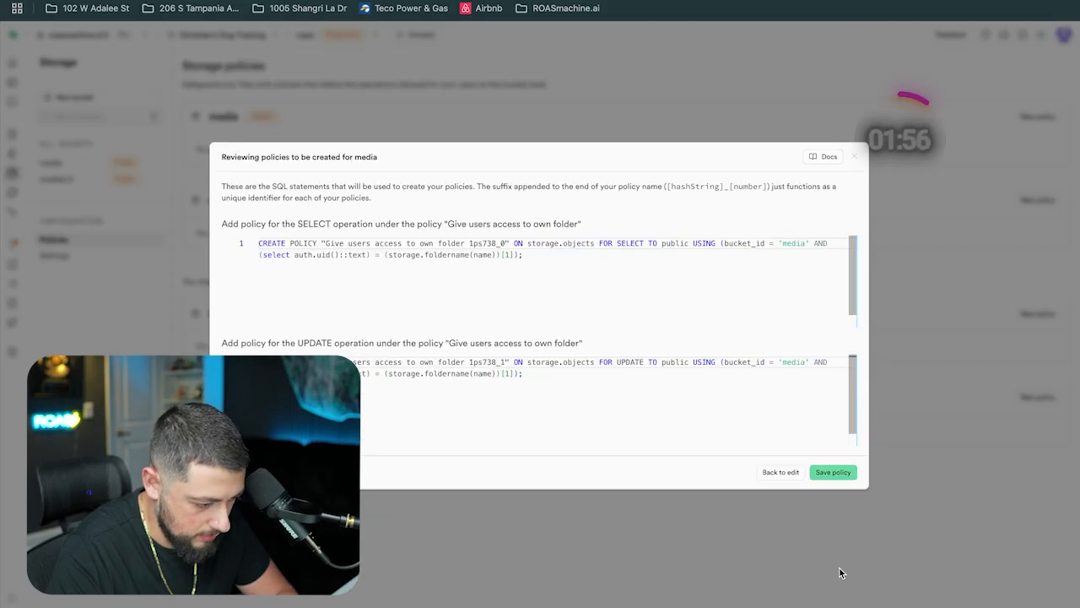
left_click(838, 471)
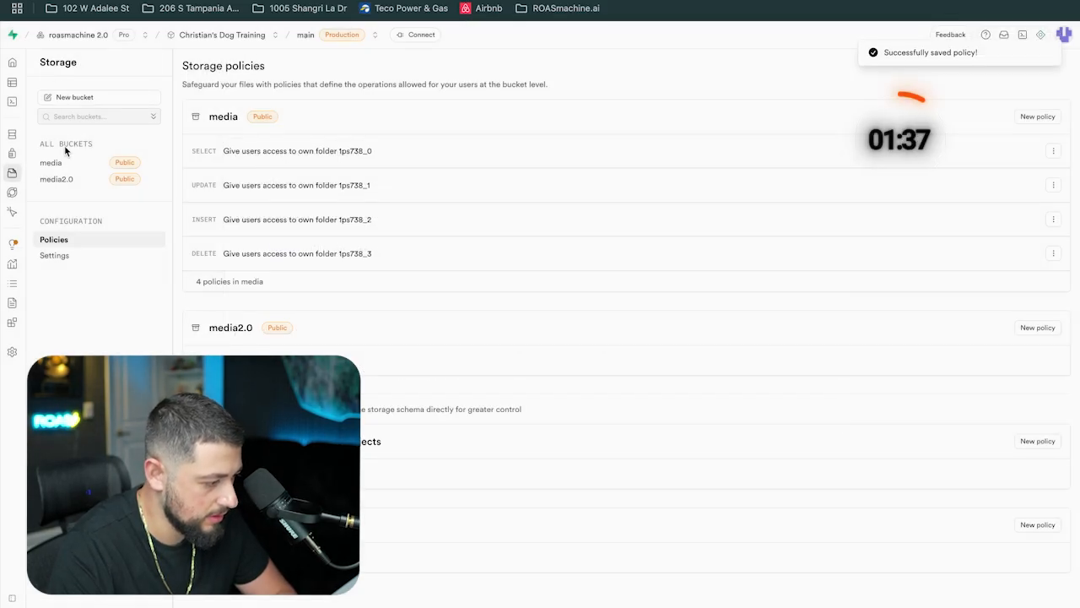
Upload the downloaded logo file into the media bucket from the recent downloads
left_click(67, 161)
left_click(918, 1)
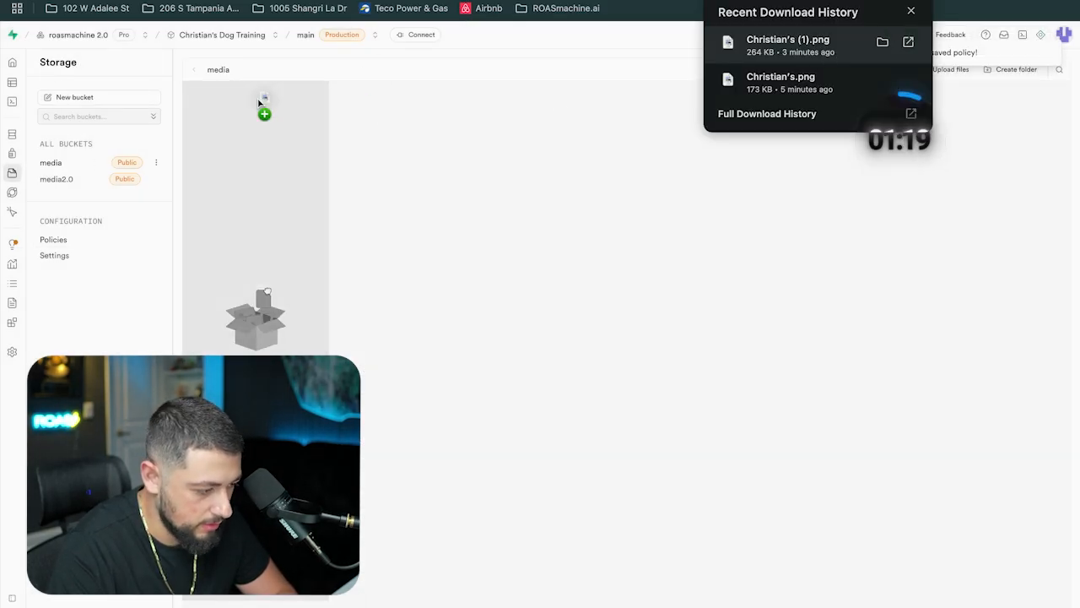
left_click_drag(272, 98, 273, 98)
Open the site preview in its own browser tab
left_click(169, 1)
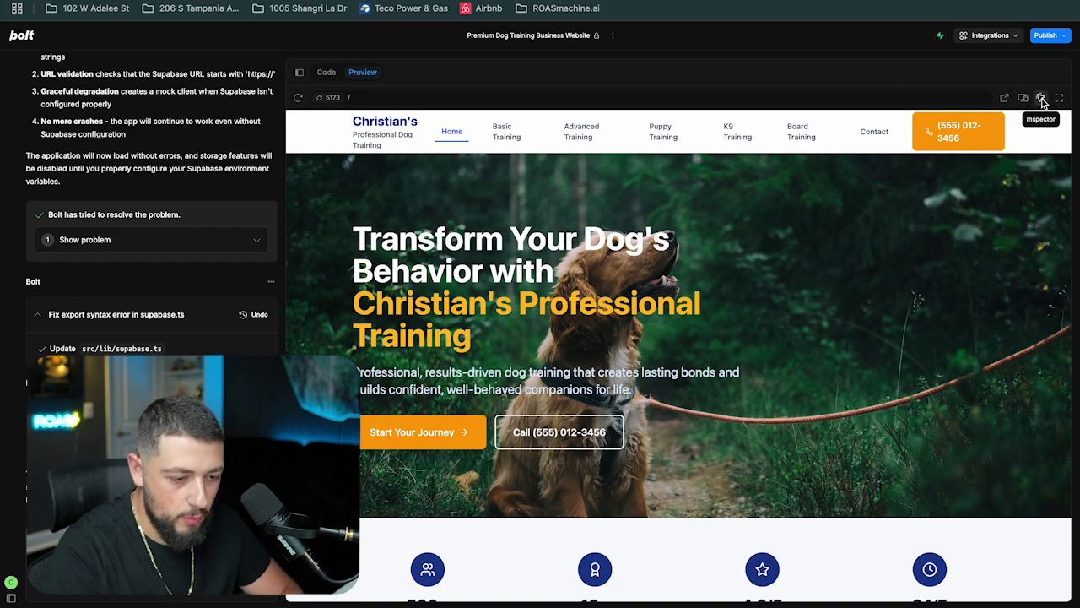
left_click(1002, 102)
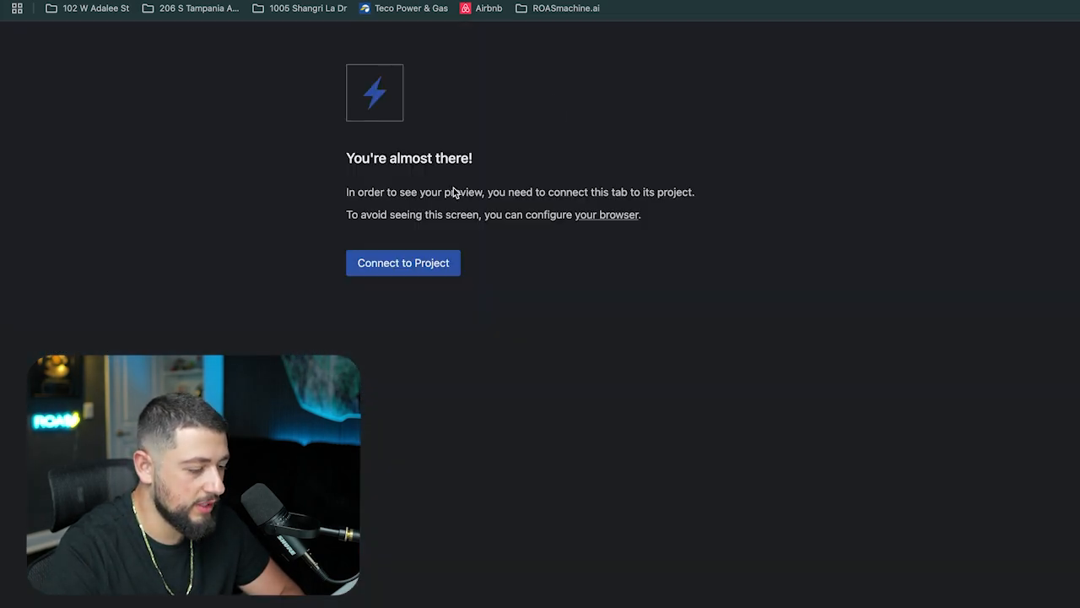
left_click(413, 262)
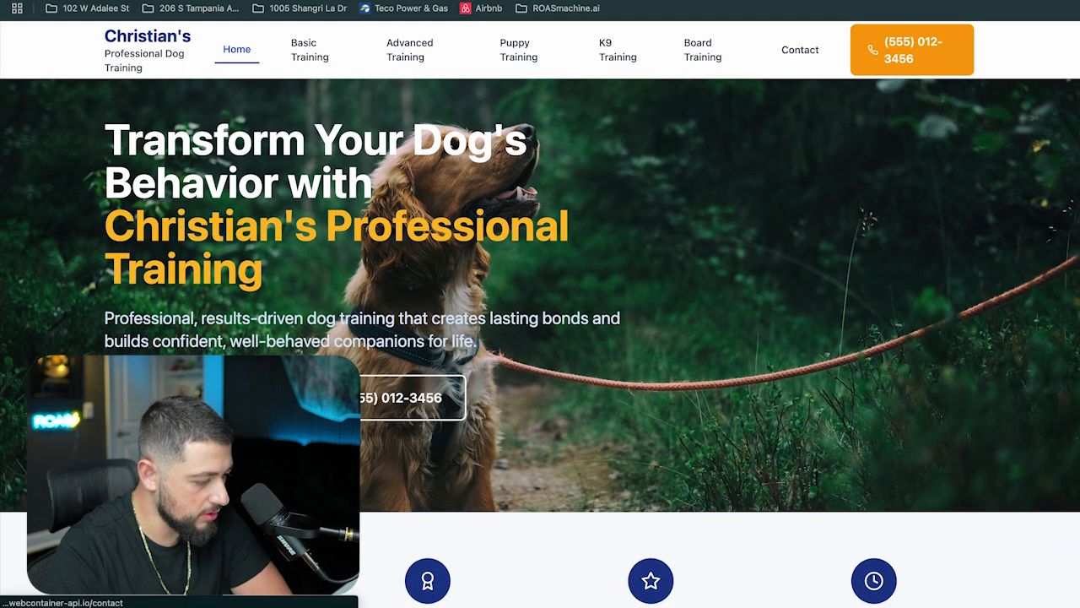
Open the Contact page and scroll through the logo upload area and the dog information fields
left_click(800, 49)
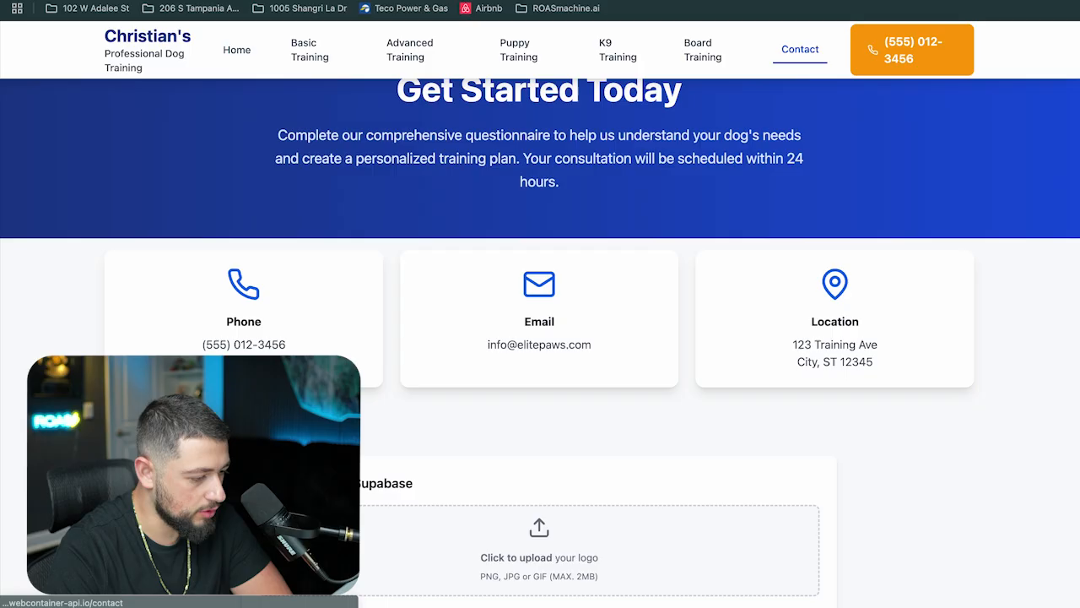
scroll(364, 470, "down", 5)
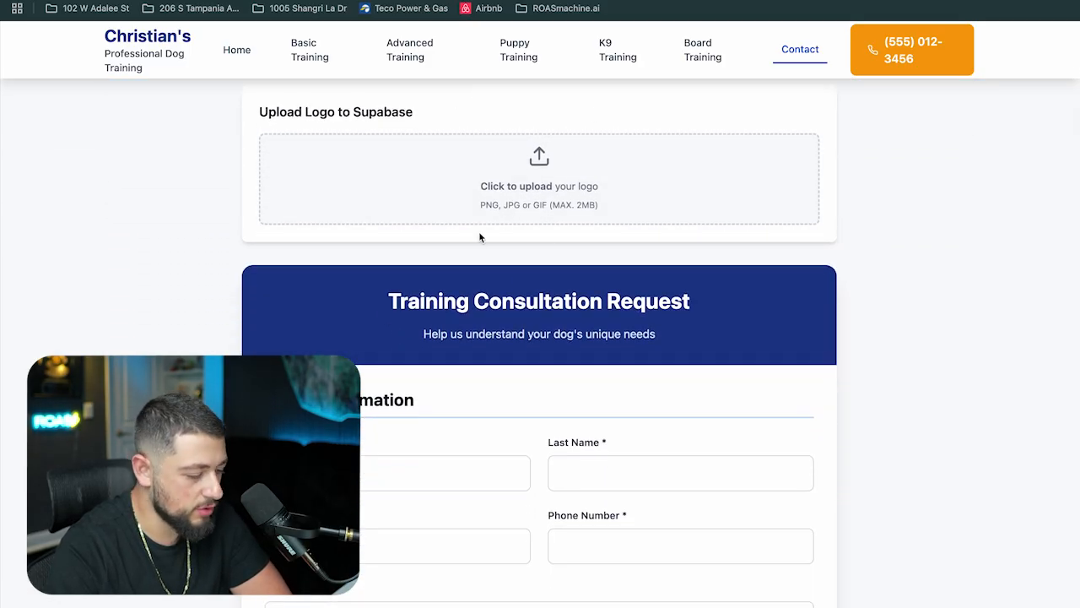
scroll(479, 236, "down", 8)
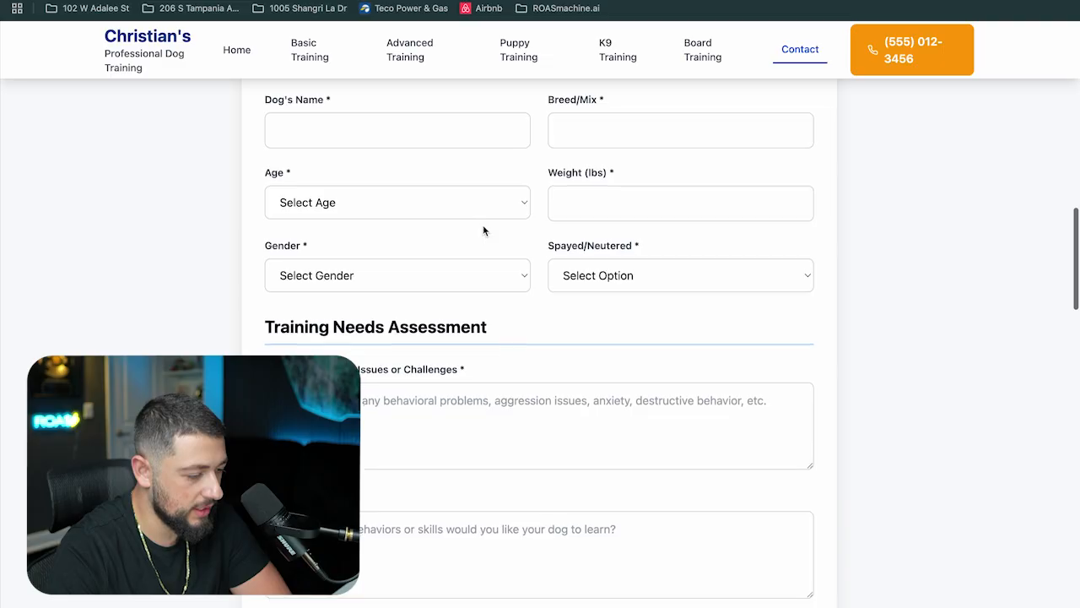
scroll(483, 230, "up", 2)
left_click(435, 247)
key("Tab")
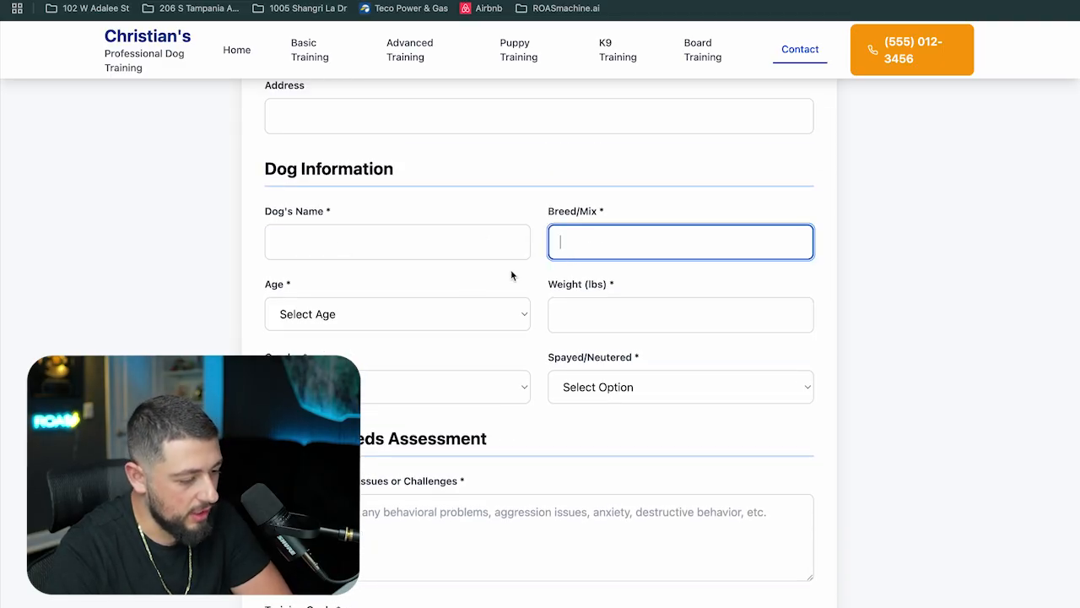
Choose 3-6 months for Age and Scheduled for Spayed/Neutered in the consultation form
left_click(379, 312)
left_click(392, 358)
left_click(576, 323)
left_click(409, 411)
scroll(587, 396, "down", 1)
left_click(607, 365)
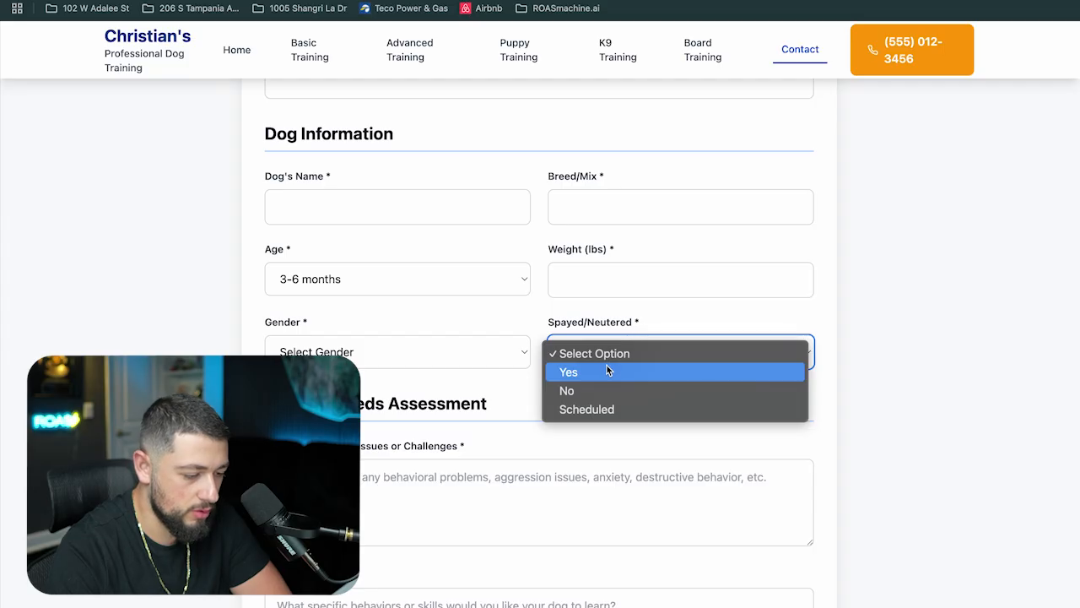
left_click(598, 377)
scroll(599, 376, "down", 5)
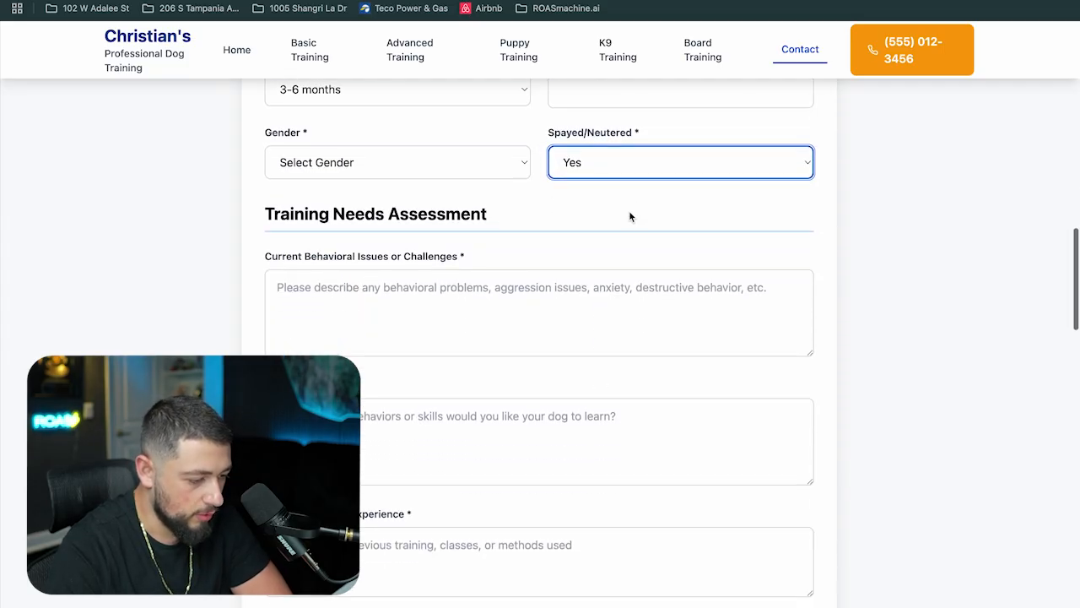
left_click(627, 163)
left_click(624, 200)
Scroll through the remaining consultation form fields down to the submit section
scroll(576, 272, "down", 2)
left_click(468, 224)
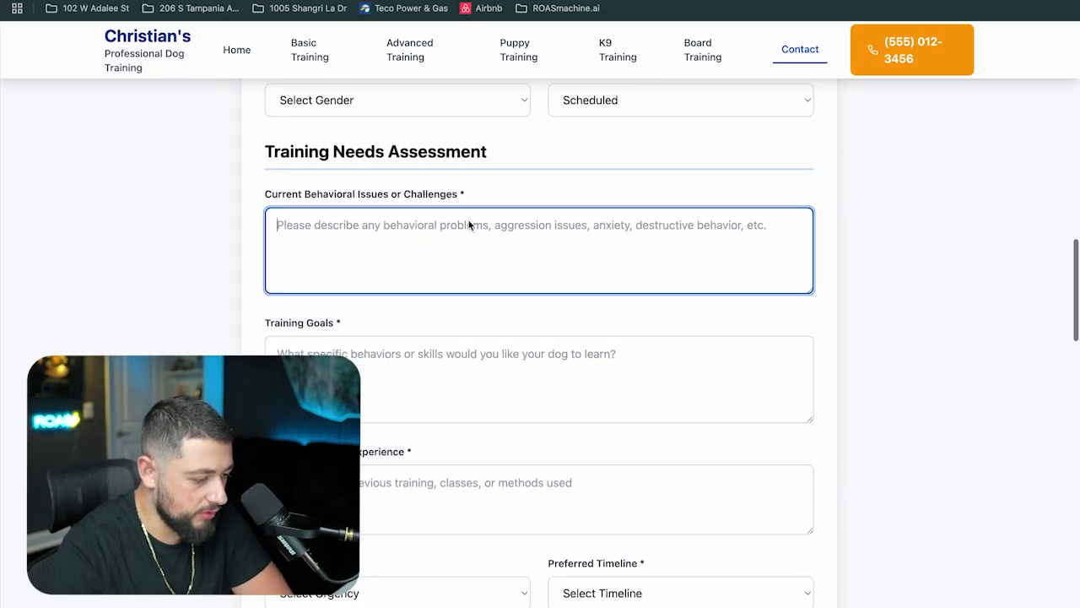
scroll(469, 225, "down", 3)
left_click(461, 232)
scroll(461, 231, "down", 4)
left_click(435, 254)
scroll(424, 261, "down", 1)
scroll(425, 267, "down", 10)
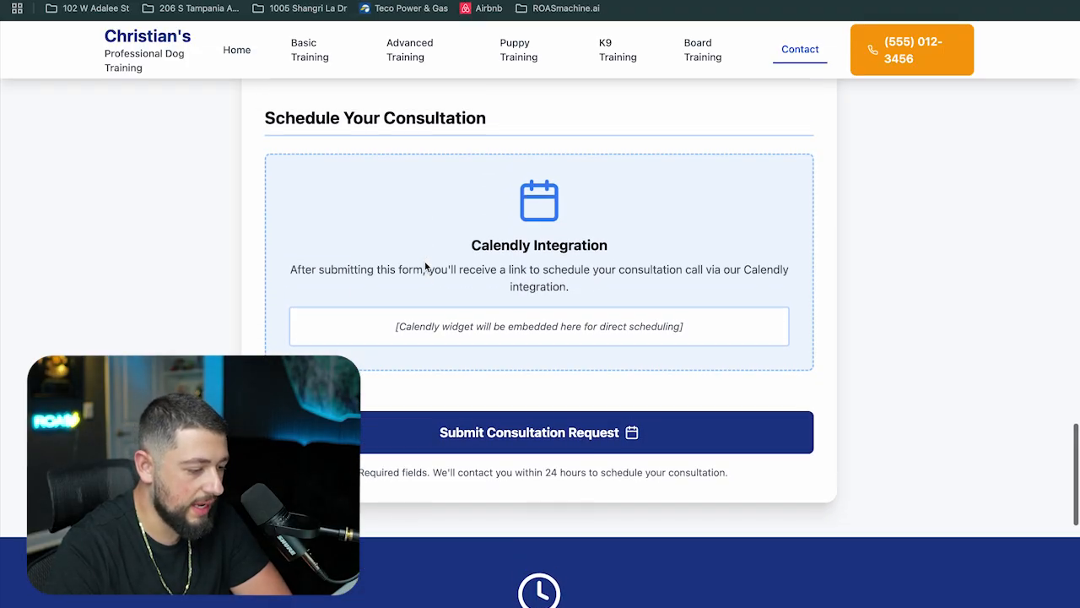
left_click_drag(330, 186, 642, 316)
left_click(641, 316)
scroll(641, 315, "up", 15)
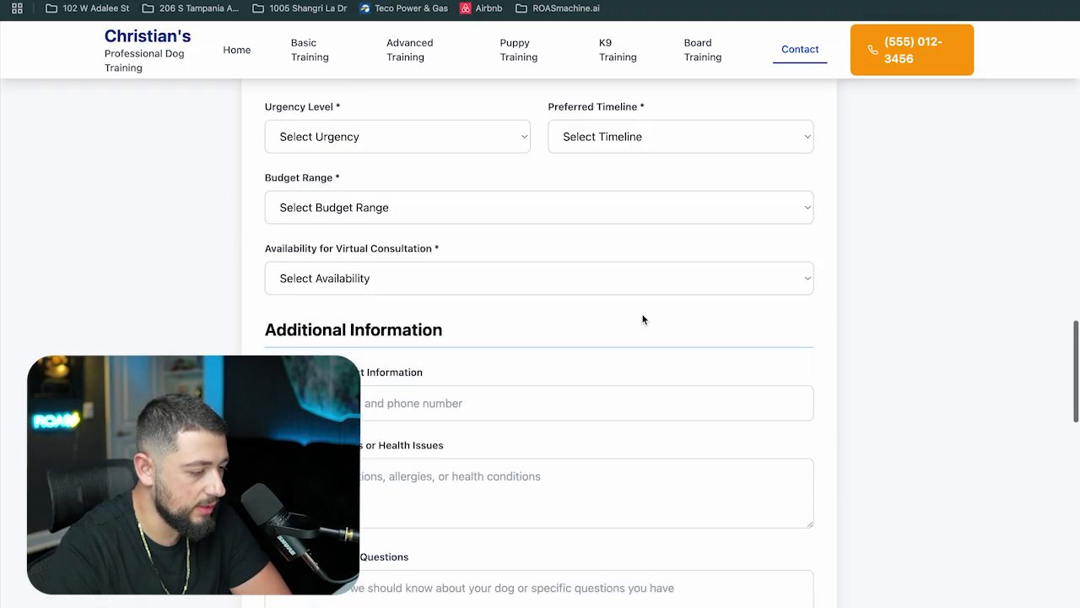
Open the Basic Training page and scroll through its content and pricing
left_click(305, 57)
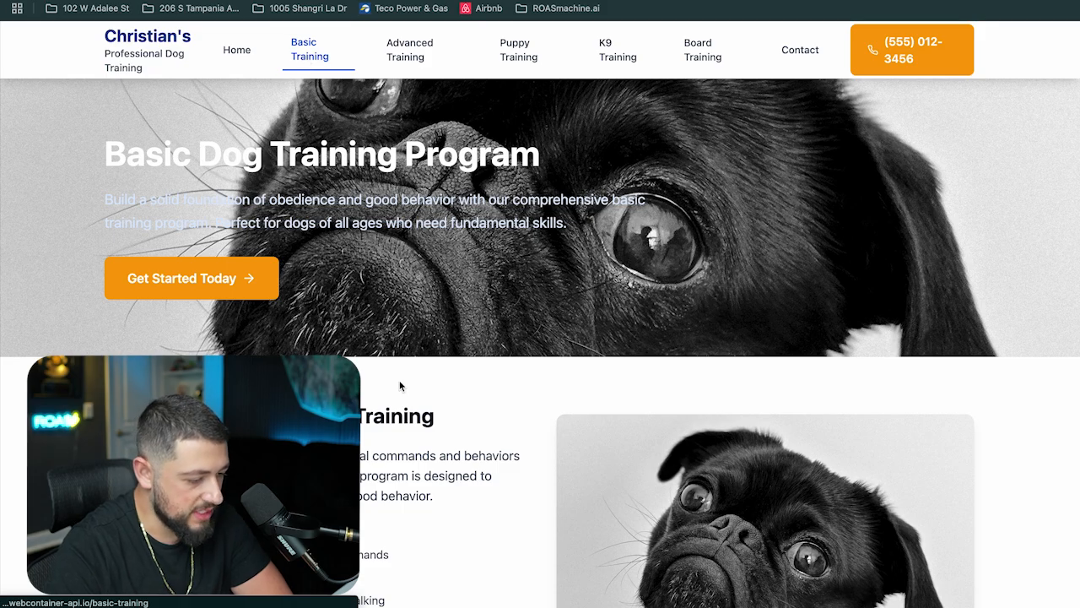
scroll(397, 363, "down", 5)
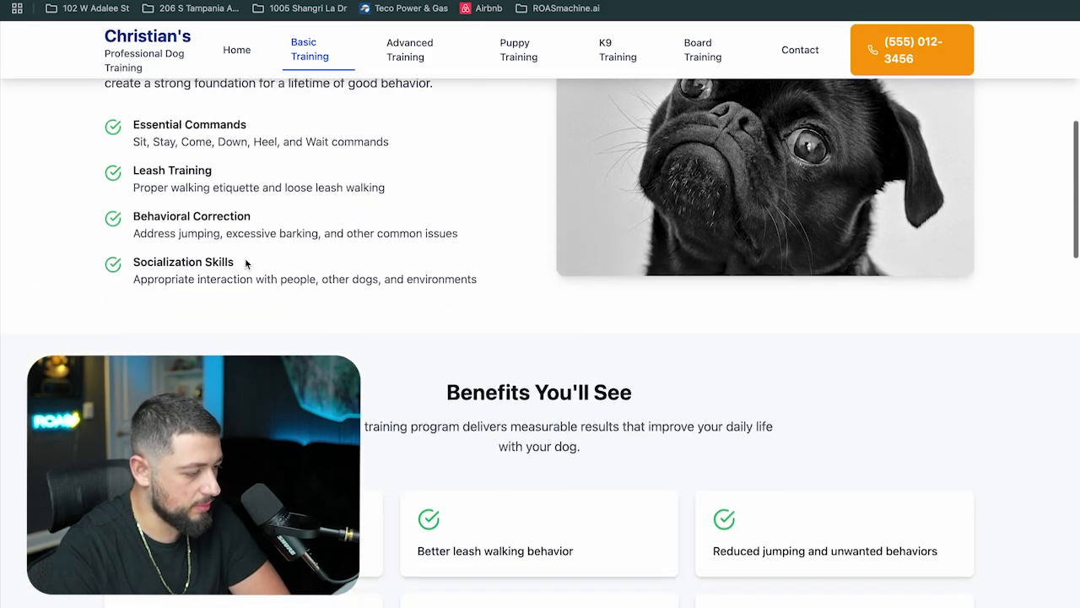
scroll(246, 264, "down", 6)
scroll(246, 264, "down", 3)
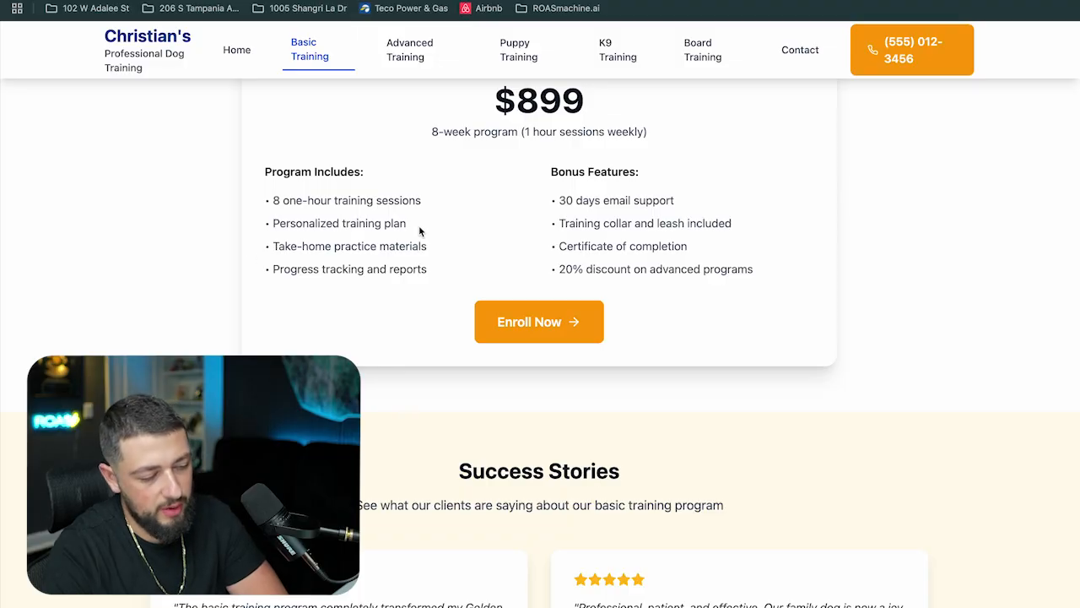
Browse the Advanced Training and Puppy Training pages and their package details
left_click(413, 59)
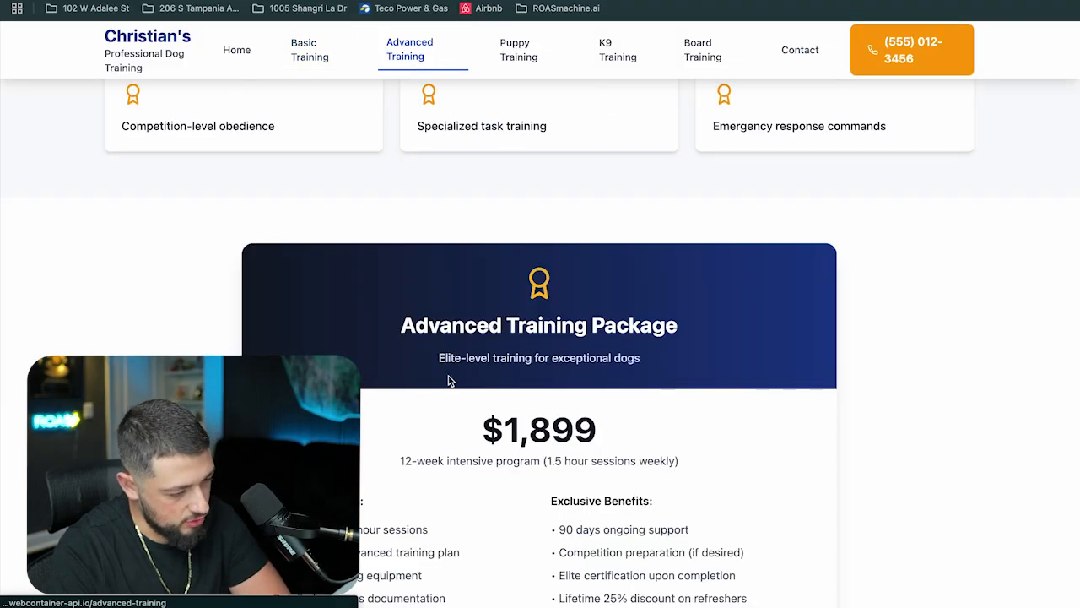
scroll(449, 380, "up", 10)
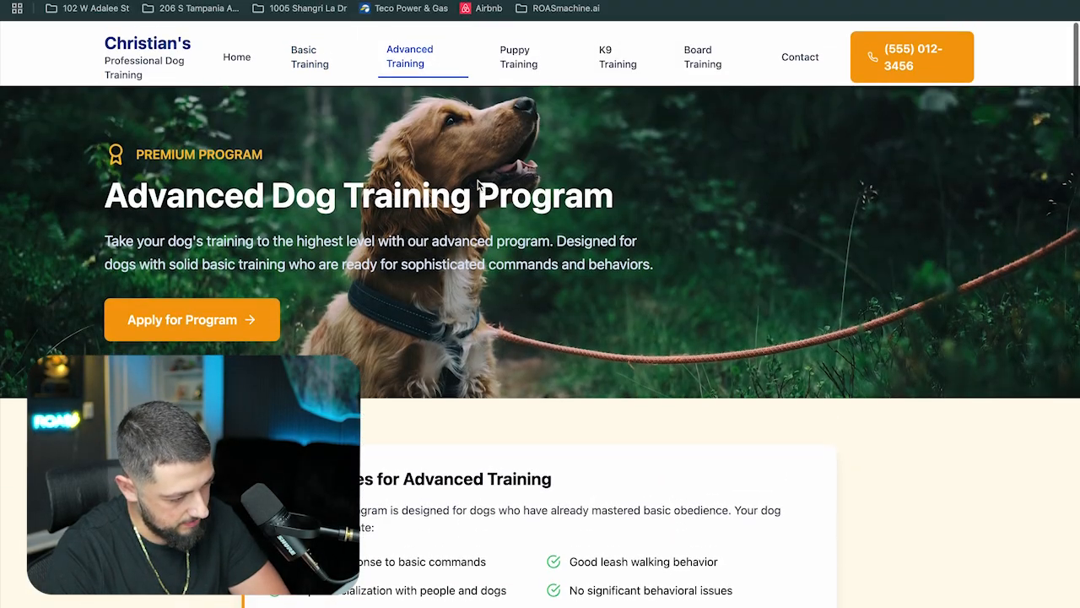
left_click(518, 49)
scroll(527, 271, "down", 15)
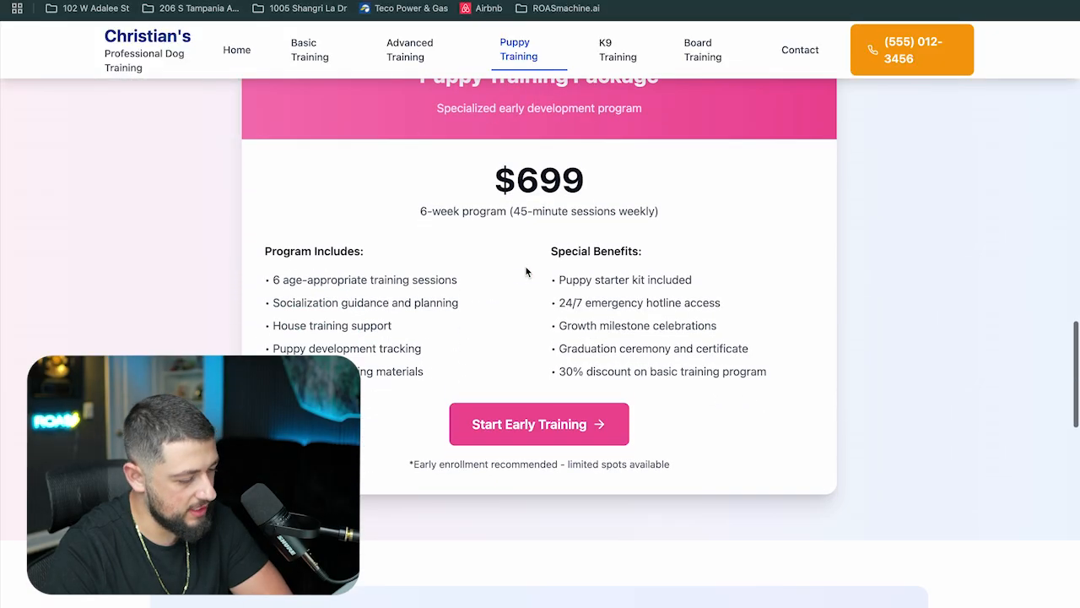
scroll(526, 271, "up", 1)
left_click_drag(433, 251, 752, 250)
left_click(752, 250)
left_click_drag(647, 251, 505, 252)
left_click(505, 252)
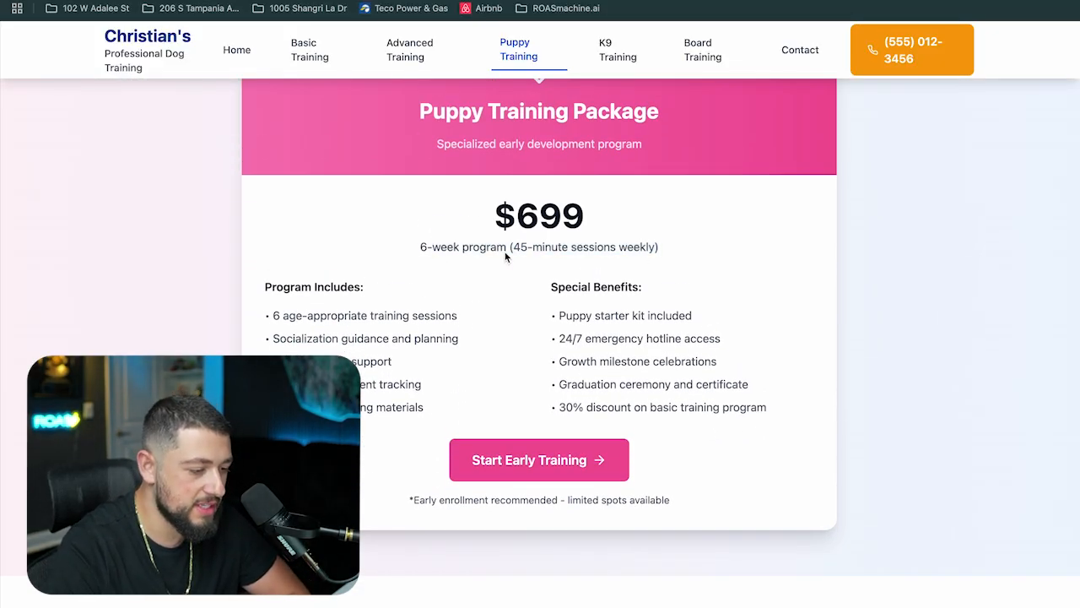
Browse the K9 Training page and follow its Request Consultation button
left_click(595, 55)
scroll(519, 282, "up", 10)
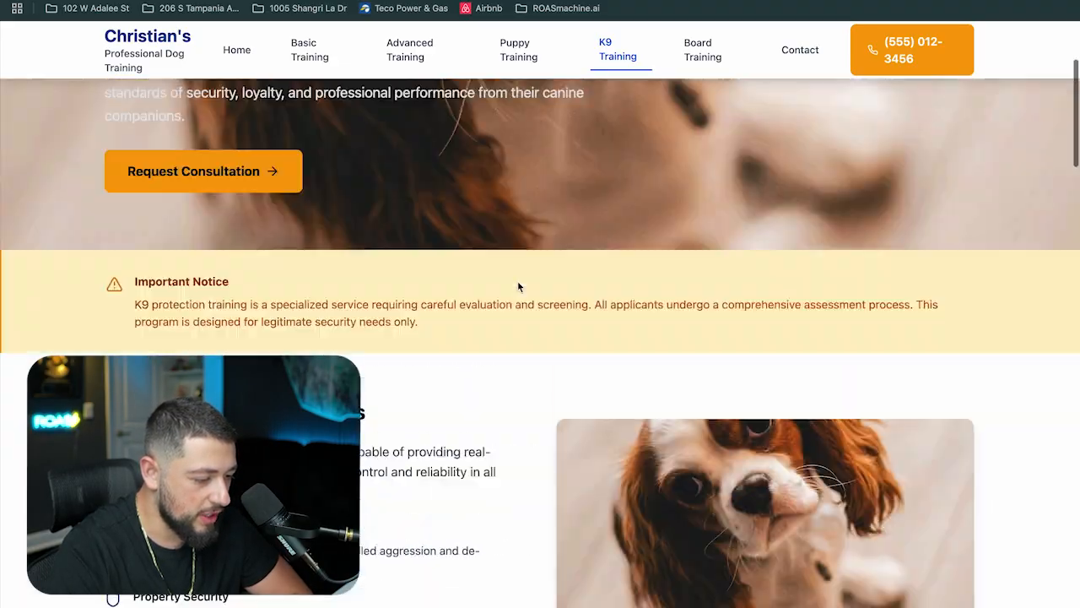
scroll(518, 287, "down", 12)
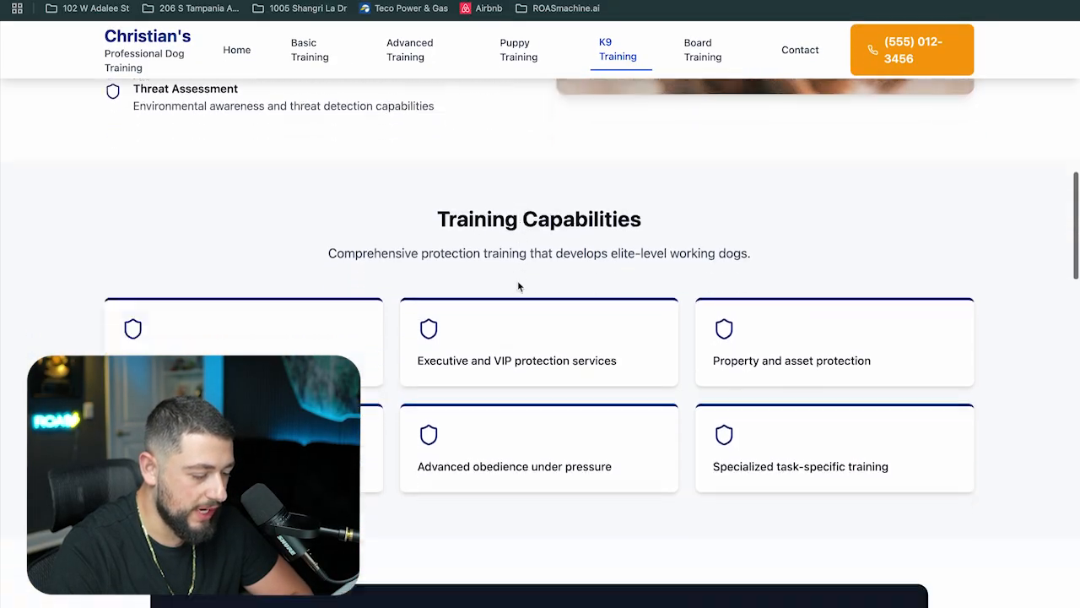
scroll(518, 287, "down", 13)
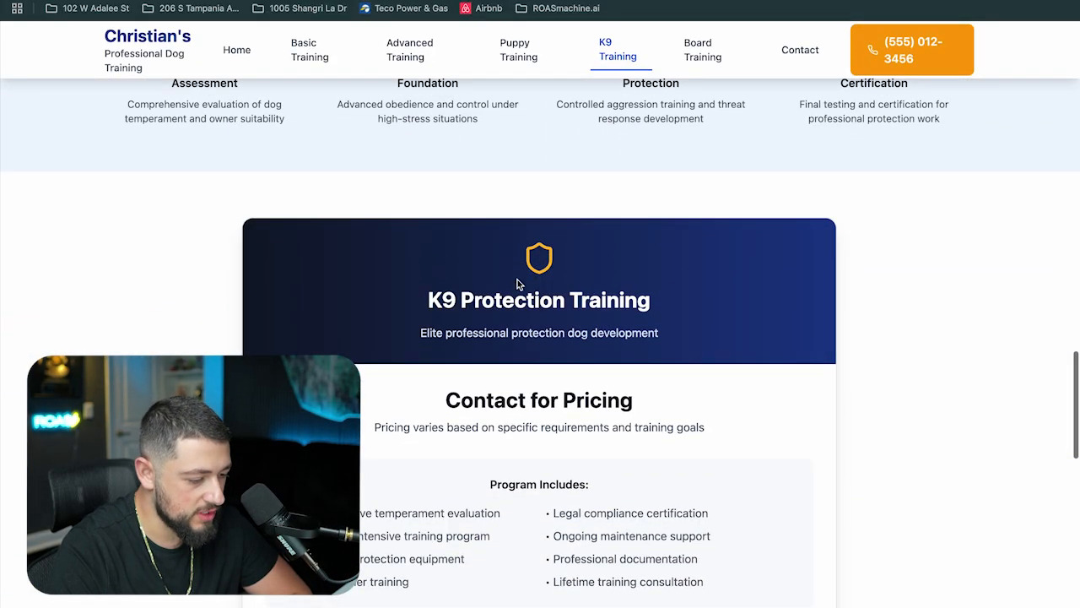
scroll(518, 285, "up", 2)
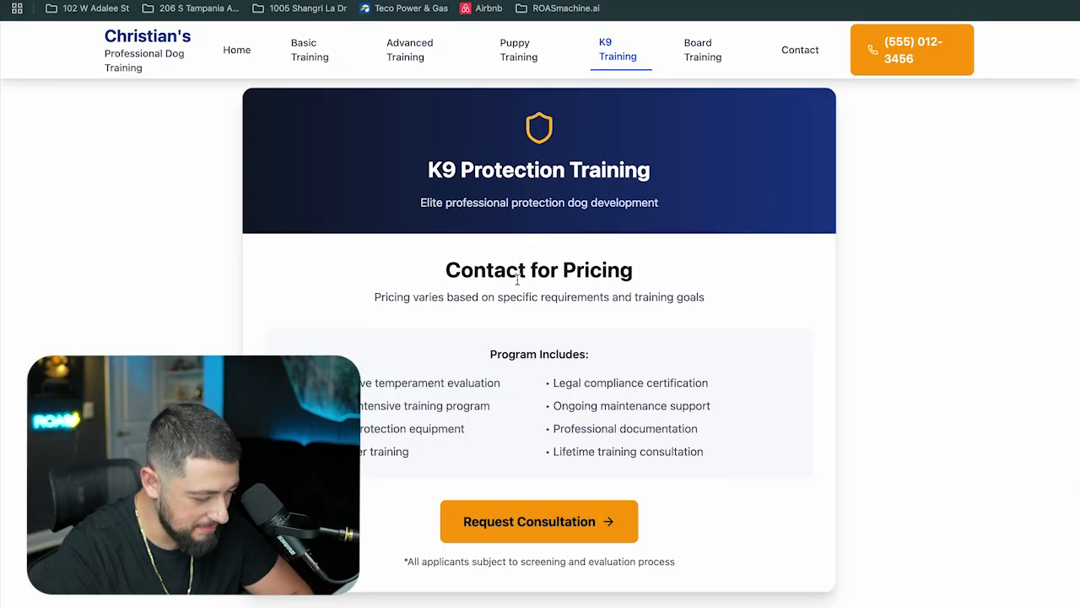
left_click(548, 535)
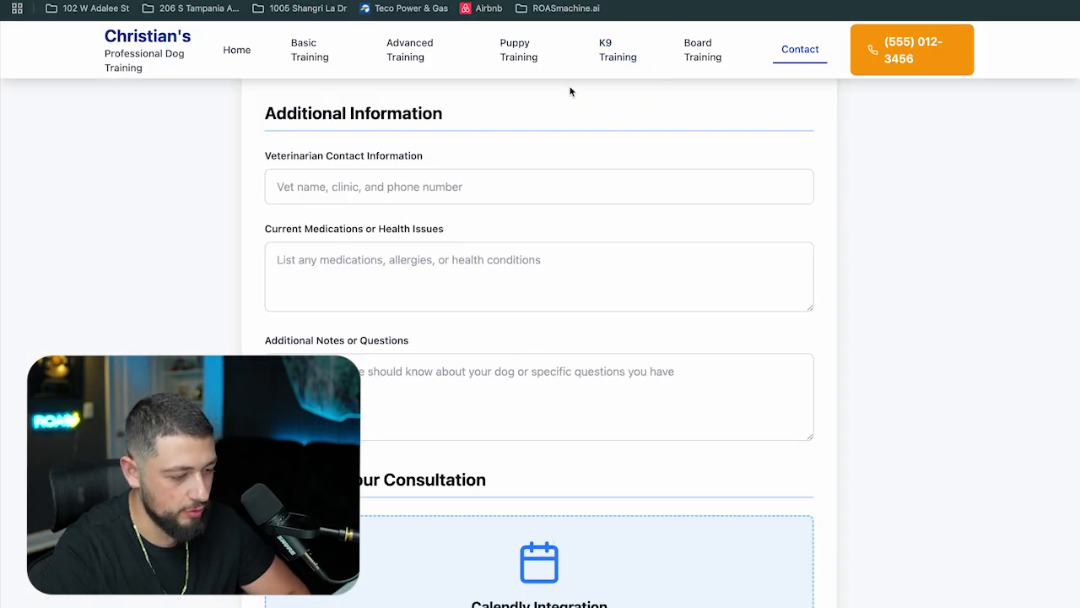
Open the Board Training page and scroll through its programs and pricing
left_click(697, 56)
scroll(628, 155, "up", 20)
scroll(401, 194, "down", 2)
scroll(401, 198, "down", 2)
scroll(277, 353, "down", 2)
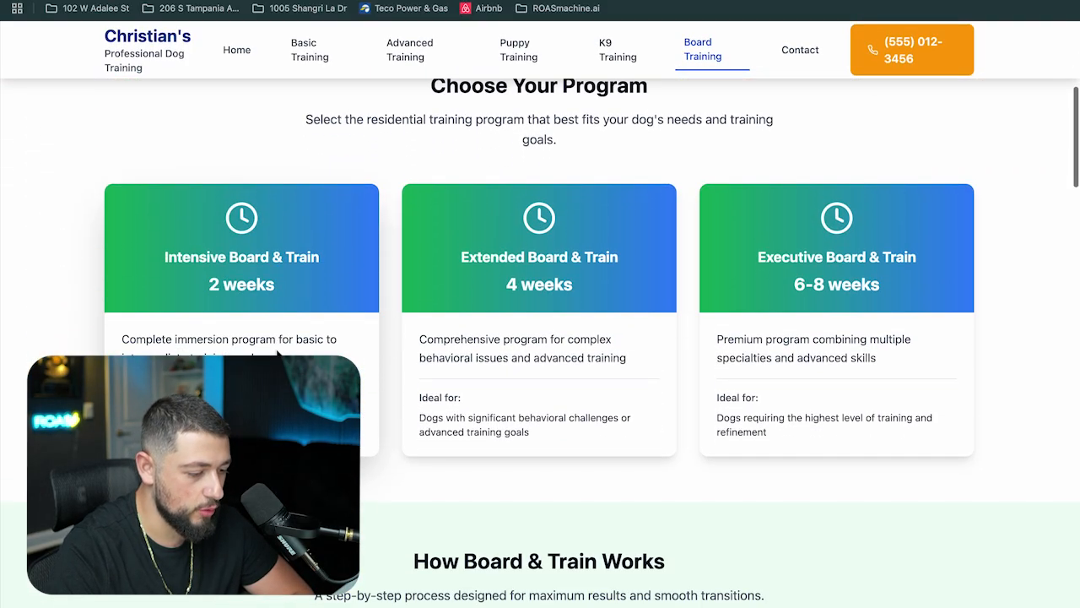
scroll(498, 268, "down", 1)
scroll(514, 257, "down", 1)
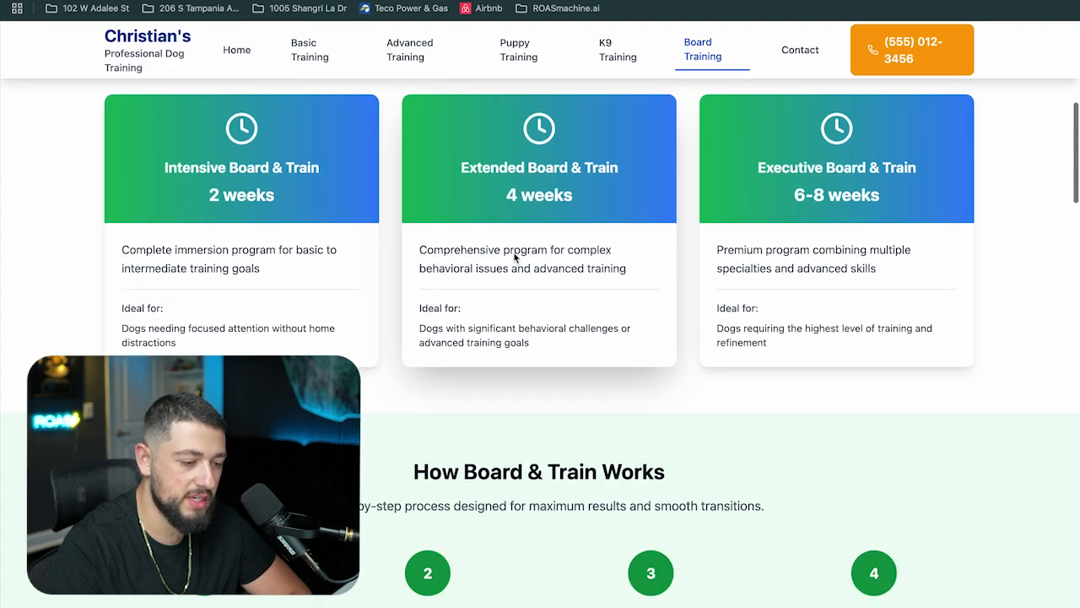
scroll(514, 257, "down", 6)
scroll(514, 258, "down", 12)
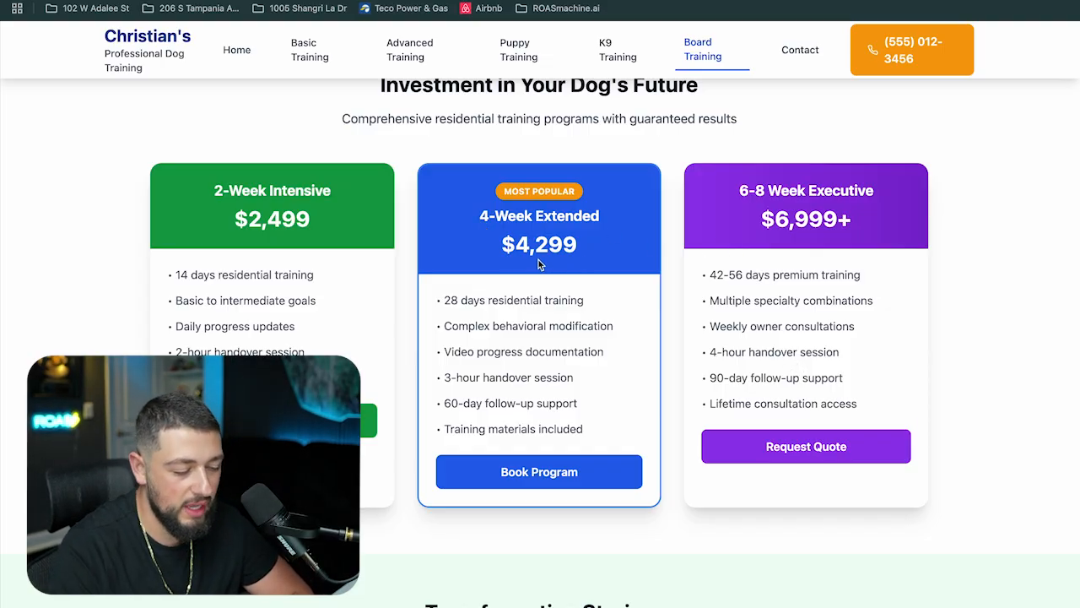
scroll(539, 260, "down", 5)
scroll(536, 281, "down", 5)
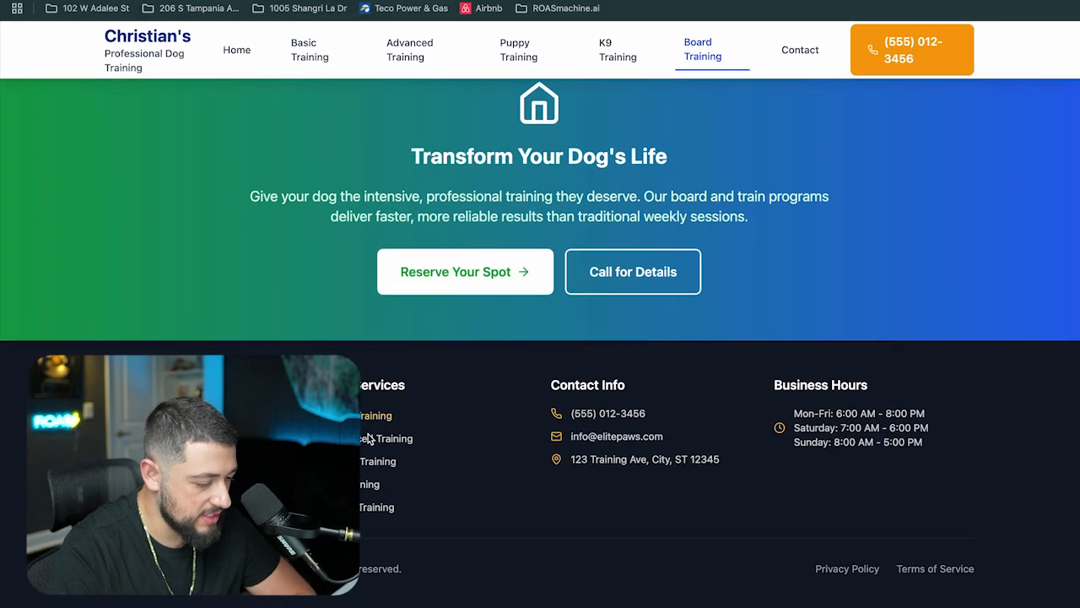
Follow the K9 Training footer link and return to the home page via the logo
left_click(364, 469)
left_click(369, 484)
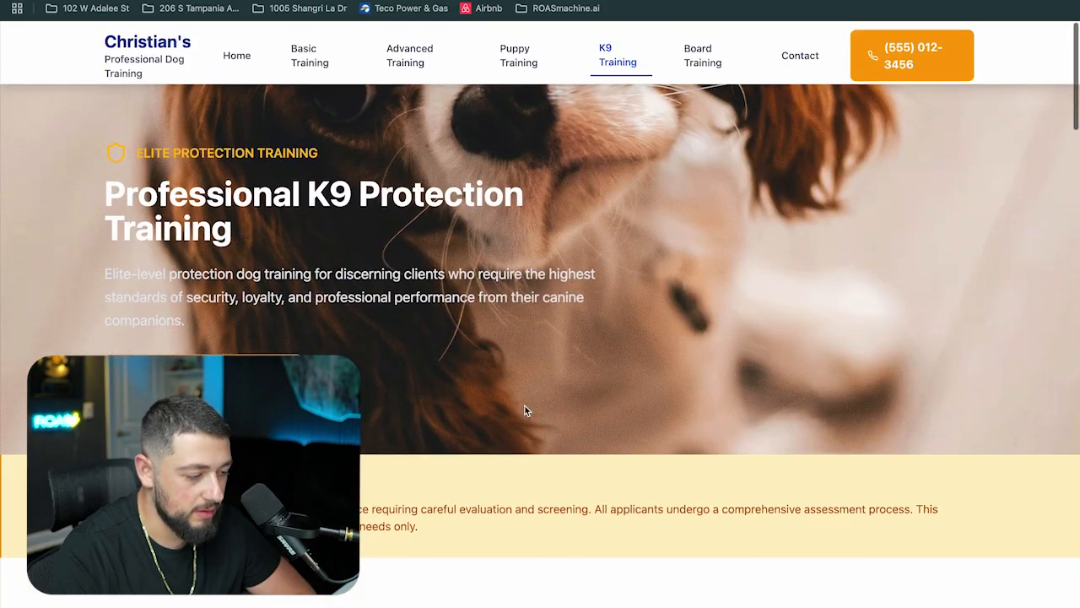
left_click(147, 35)
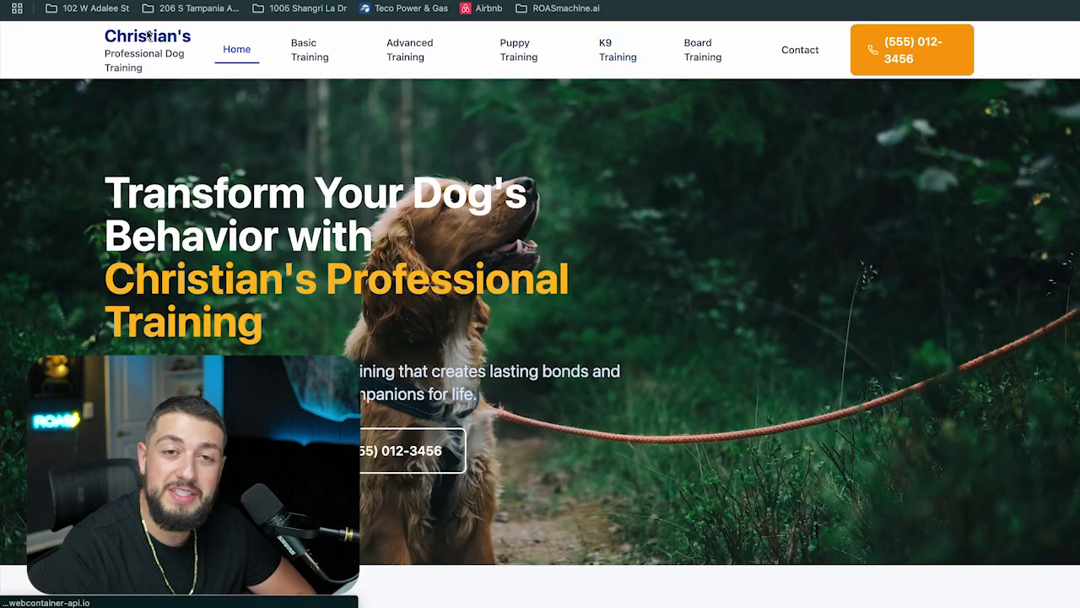